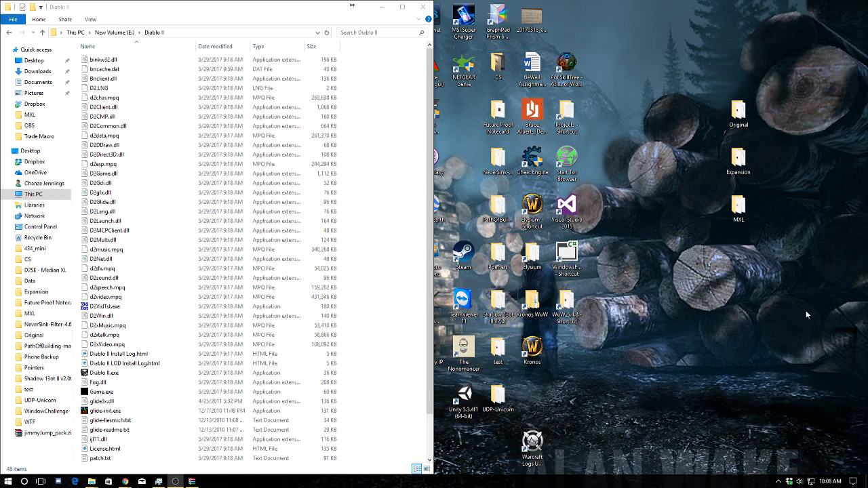
Open the desktop's MXL folder and delete everything in it except Median XL 2017 Package.rar
{"action": "double_click", "coordinate": [741, 217]}
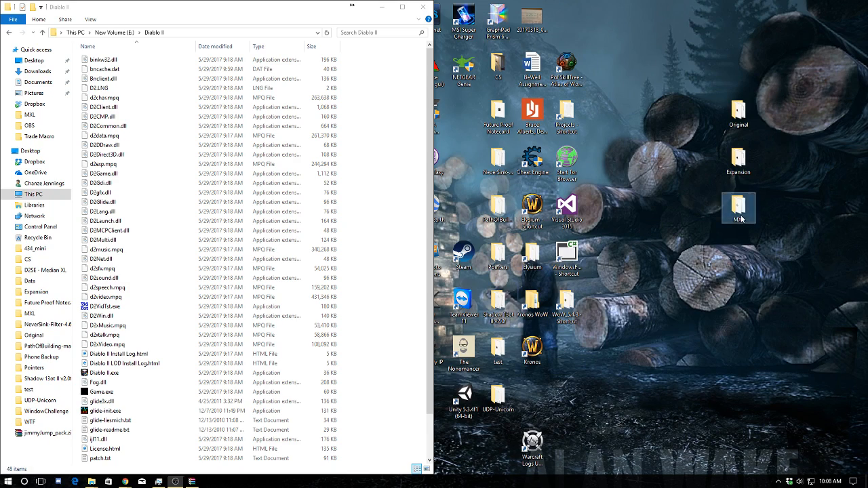
{"action": "double_click", "coordinate": [710, 9]}
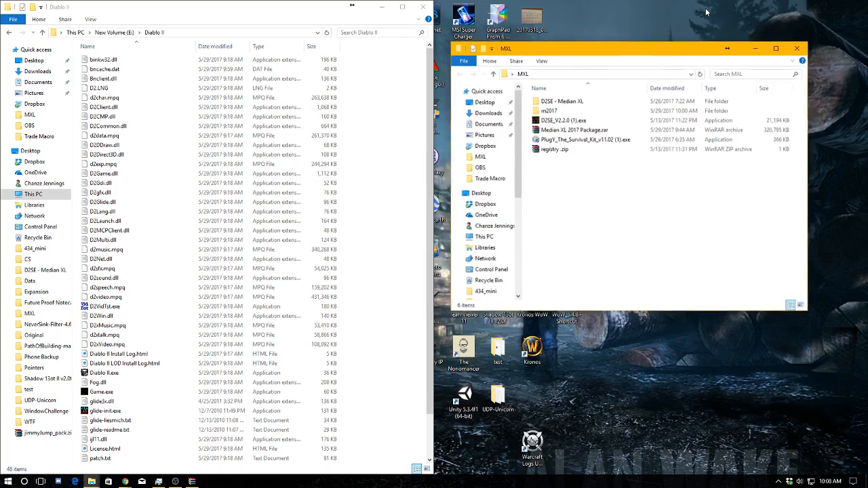
{"action": "left_click_drag", "start_coordinate": [645, 55], "coordinate": [665, 59]}
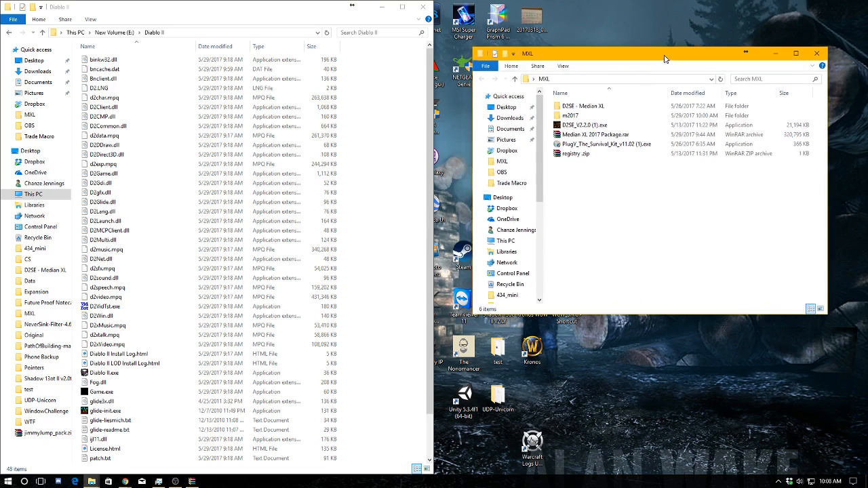
{"action": "left_click", "coordinate": [591, 134]}
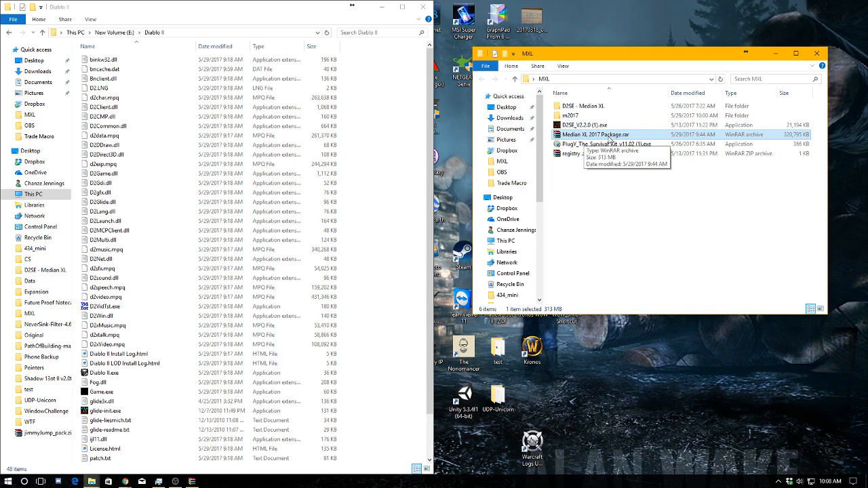
{"action": "left_click_drag", "start_coordinate": [594, 173], "coordinate": [577, 144]}
{"action": "key", "text": "Delete"}
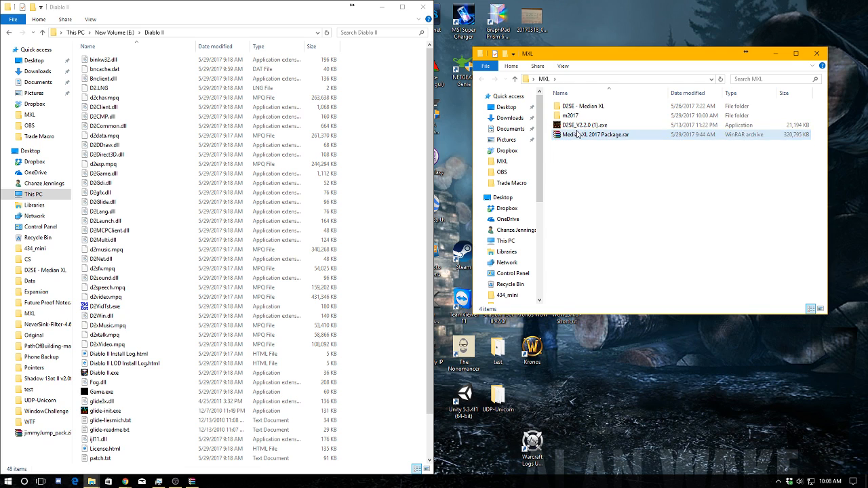
{"action": "left_click", "coordinate": [579, 127]}
{"action": "left_click", "coordinate": [581, 111], "text": "shift"}
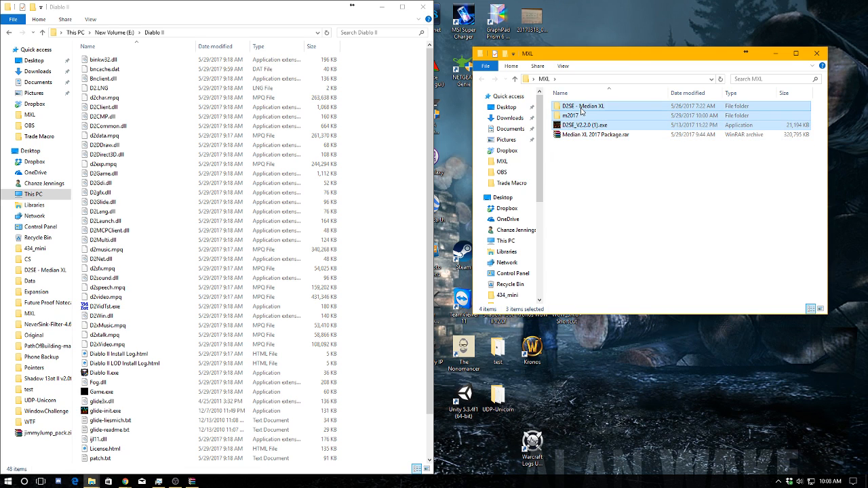
{"action": "key", "text": "Delete"}
Move Median XL 2017 Package.rar out onto the desktop and delete the old MXL folder
{"action": "left_click_drag", "start_coordinate": [581, 108], "coordinate": [739, 266]}
{"action": "left_click", "coordinate": [817, 54]}
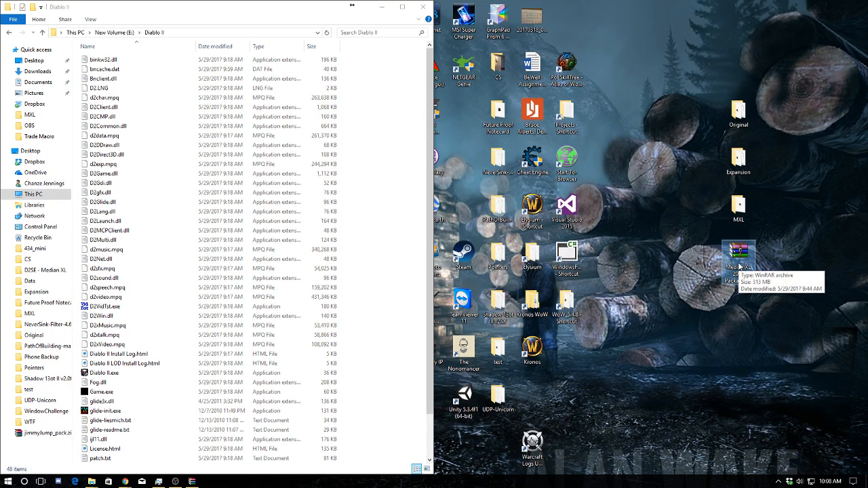
{"action": "left_click", "coordinate": [737, 212]}
{"action": "key", "text": "Delete"}
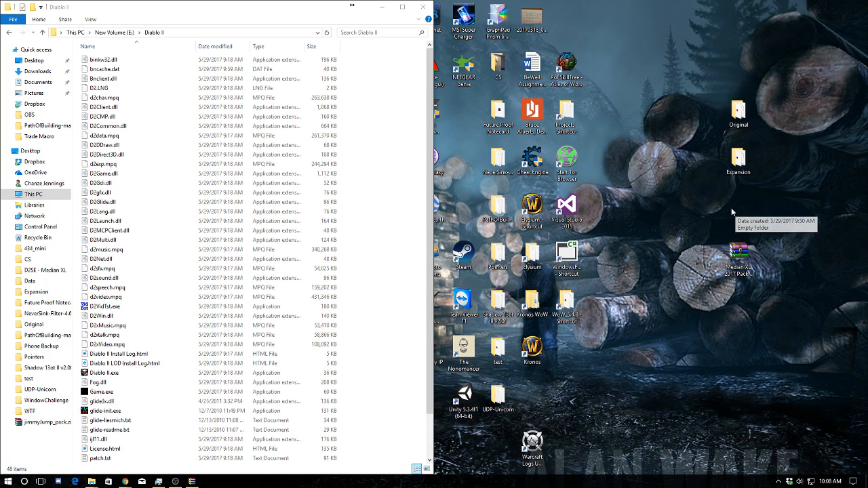
Create a new folder named MXL on the desktop
{"action": "right_click", "coordinate": [683, 216]}
{"action": "mouse_move", "coordinate": [731, 335]}
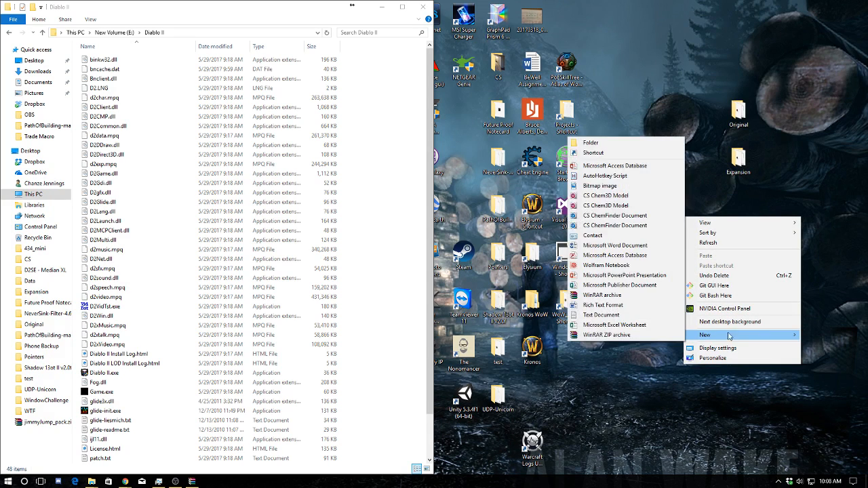
{"action": "left_click", "coordinate": [636, 143]}
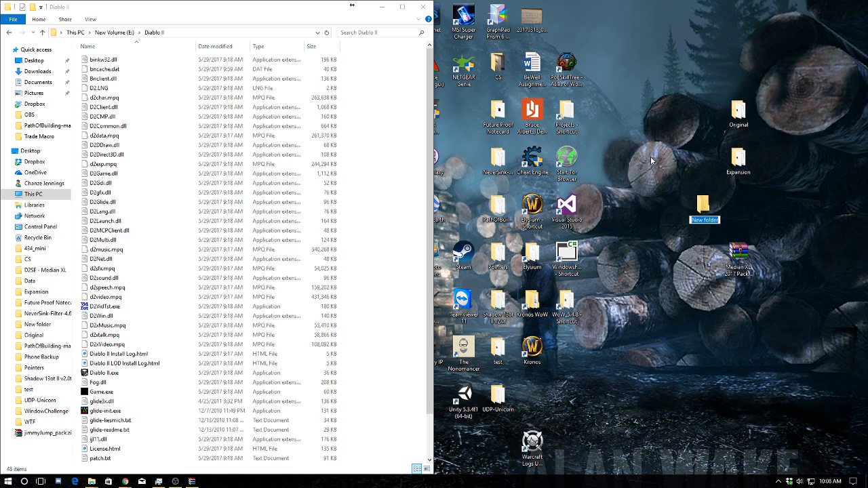
{"action": "type", "text": "MXL"}
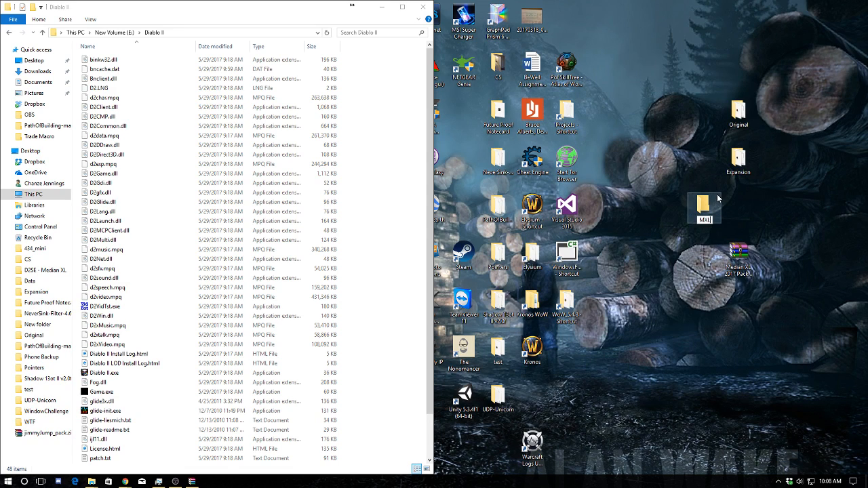
{"action": "key", "text": "Return"}
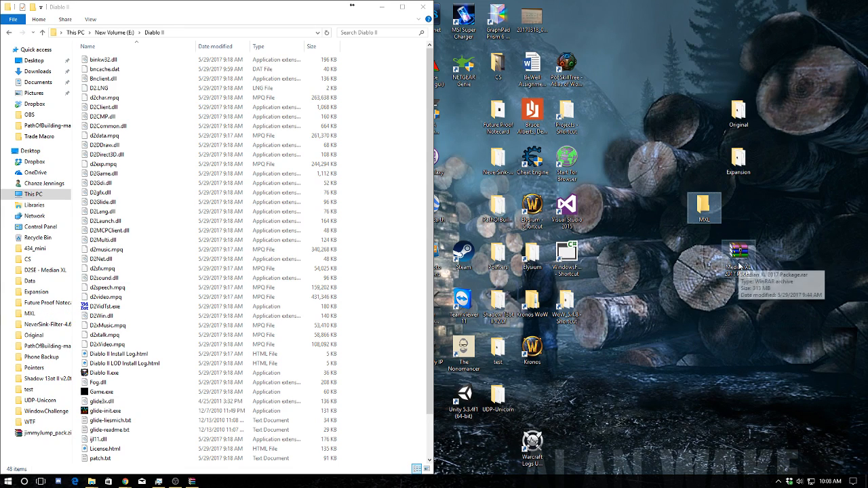
Move Median XL 2017 Package.rar into the new MXL folder and extract its contents there
{"action": "left_click", "coordinate": [746, 272]}
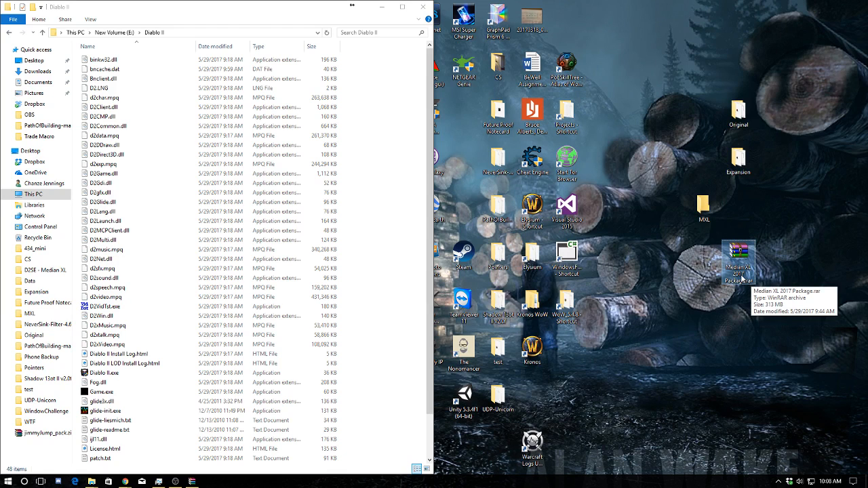
{"action": "left_click_drag", "start_coordinate": [741, 278], "coordinate": [705, 206]}
{"action": "double_click", "coordinate": [705, 202]}
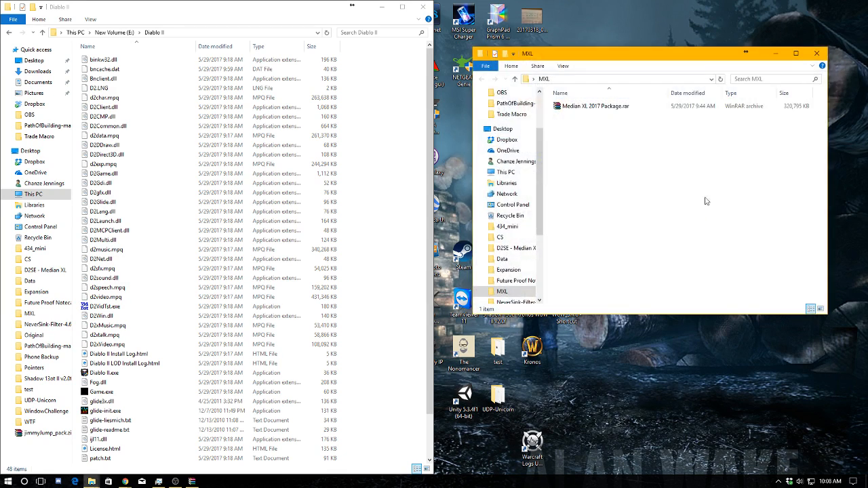
{"action": "right_click", "coordinate": [619, 109]}
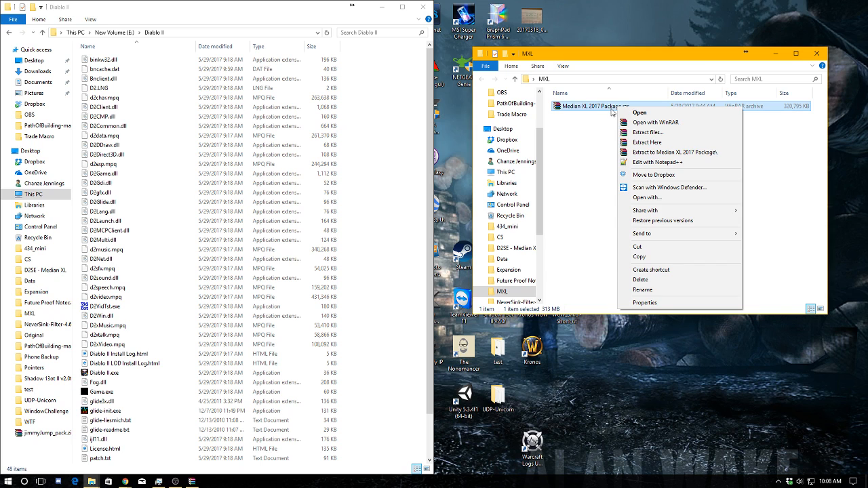
{"action": "left_click", "coordinate": [660, 144]}
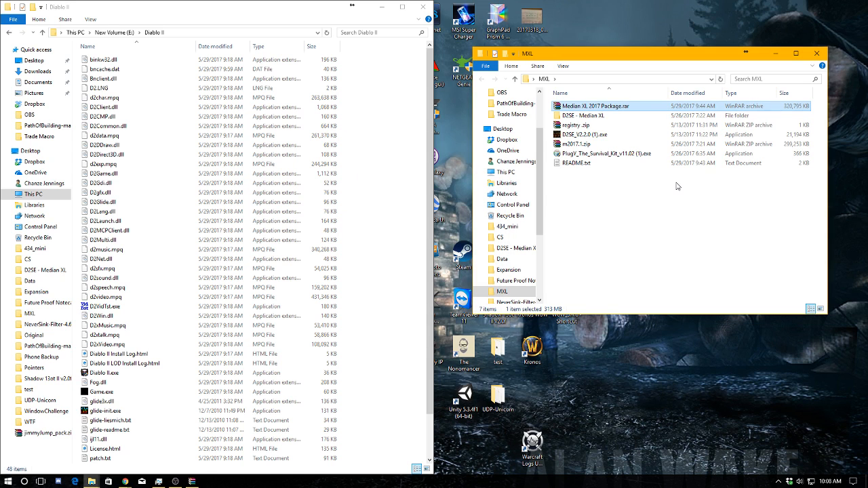
Open the extracted README.txt and enlarge its window to show all the installation instructions
{"action": "double_click", "coordinate": [600, 165]}
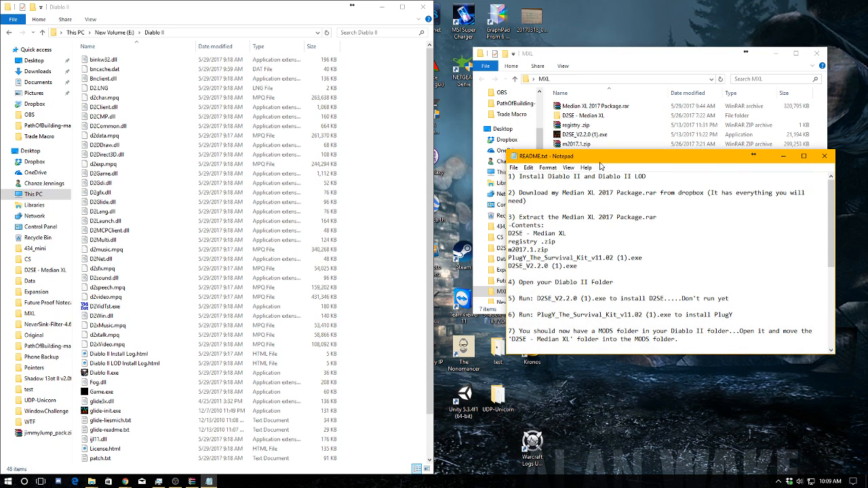
{"action": "left_click_drag", "start_coordinate": [612, 163], "coordinate": [567, 36]}
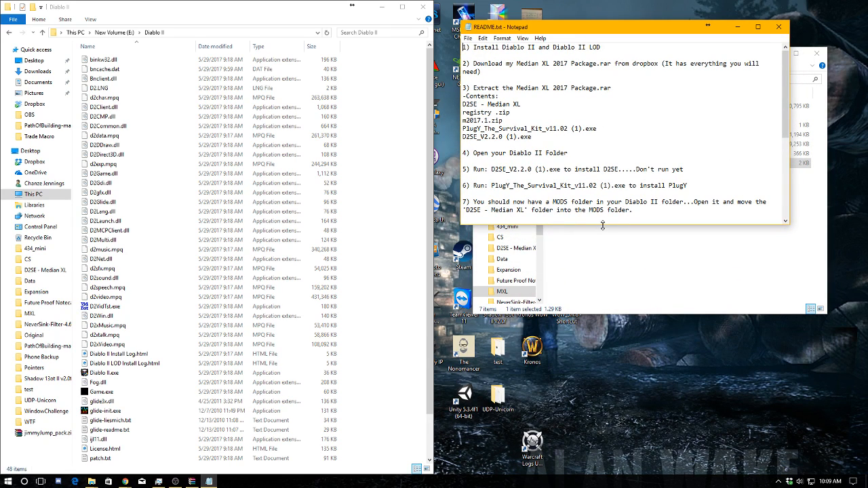
{"action": "left_click_drag", "start_coordinate": [602, 224], "coordinate": [596, 392]}
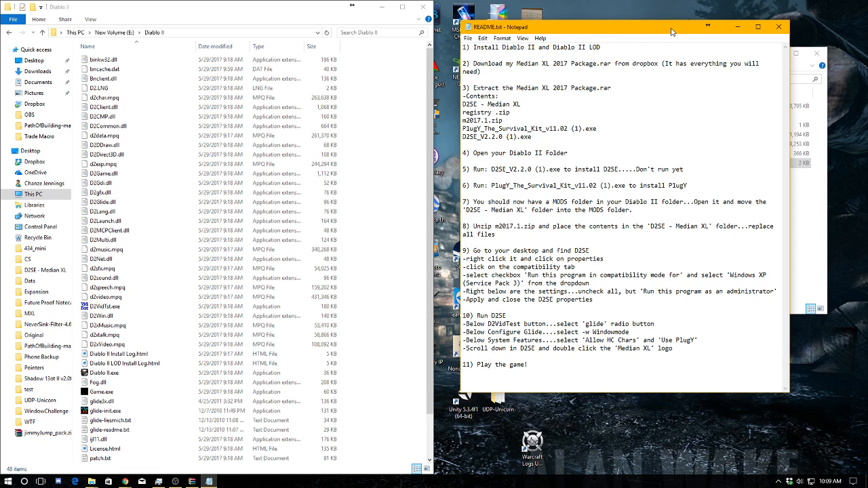
{"action": "left_click_drag", "start_coordinate": [673, 32], "coordinate": [698, 95]}
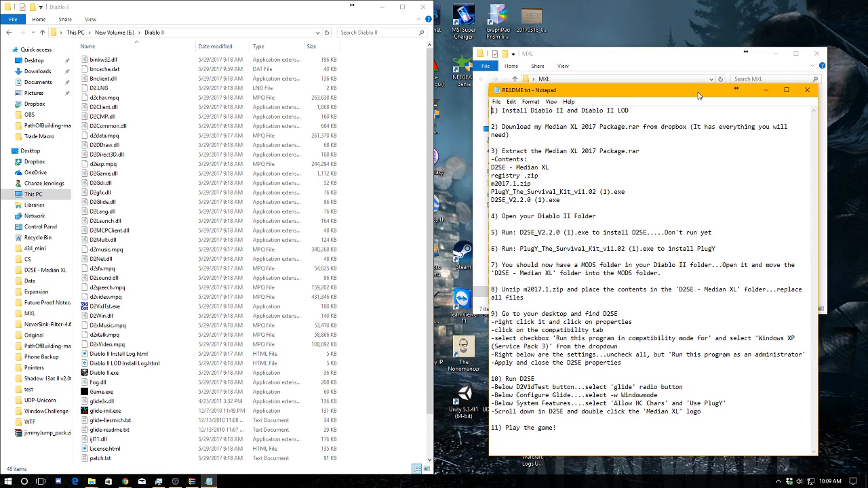
Read README steps 1 to 3, highlighting each instruction and the package files listed under Contents
{"action": "left_click", "coordinate": [652, 150]}
{"action": "left_click_drag", "start_coordinate": [502, 111], "coordinate": [638, 109]}
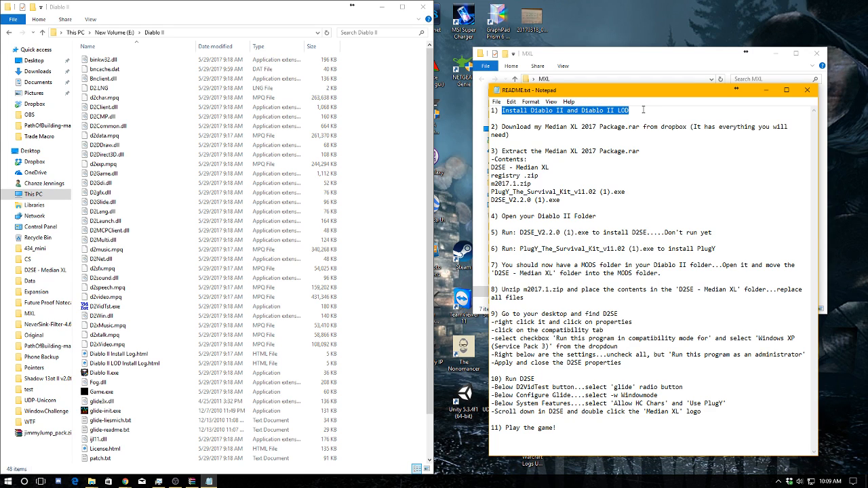
{"action": "left_click_drag", "start_coordinate": [531, 136], "coordinate": [505, 129]}
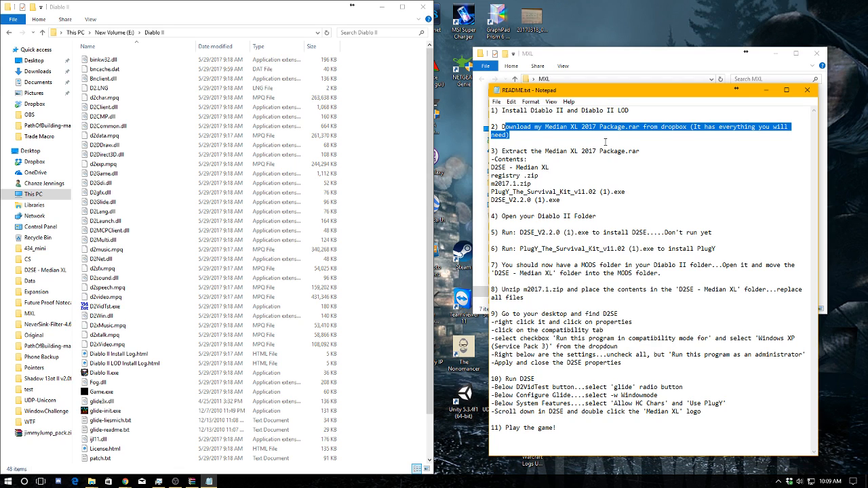
{"action": "left_click", "coordinate": [543, 159]}
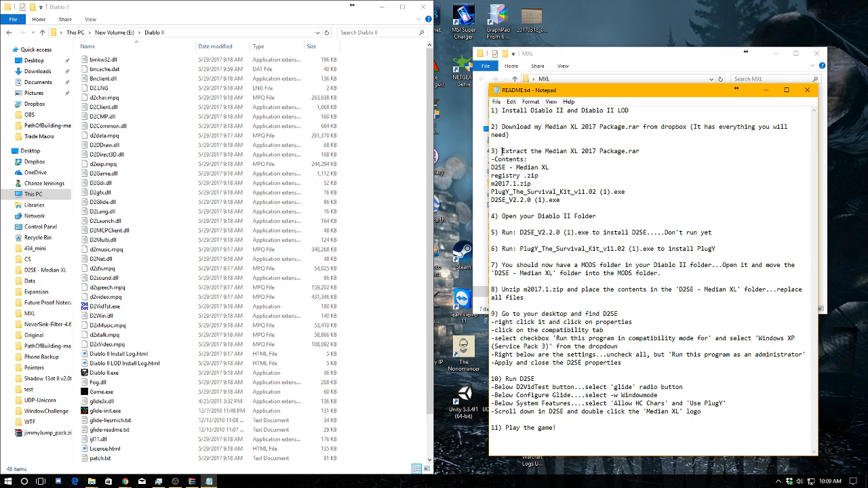
{"action": "left_click_drag", "start_coordinate": [502, 151], "coordinate": [644, 152]}
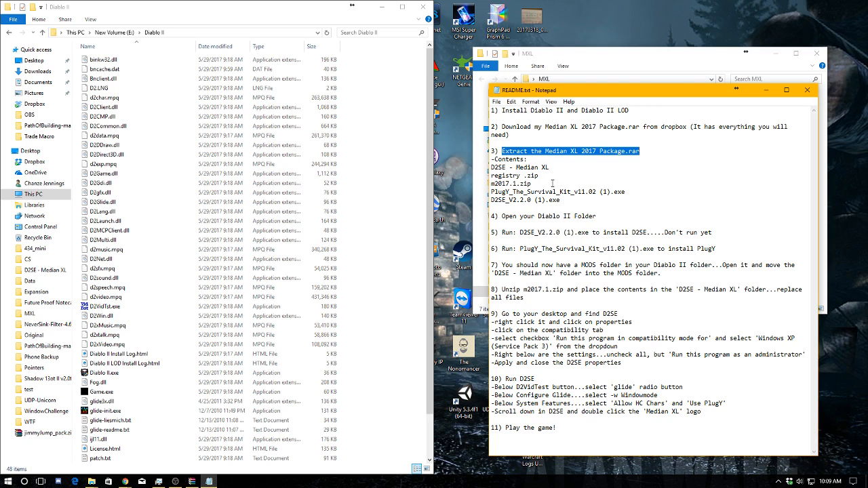
{"action": "left_click_drag", "start_coordinate": [549, 167], "coordinate": [488, 168]}
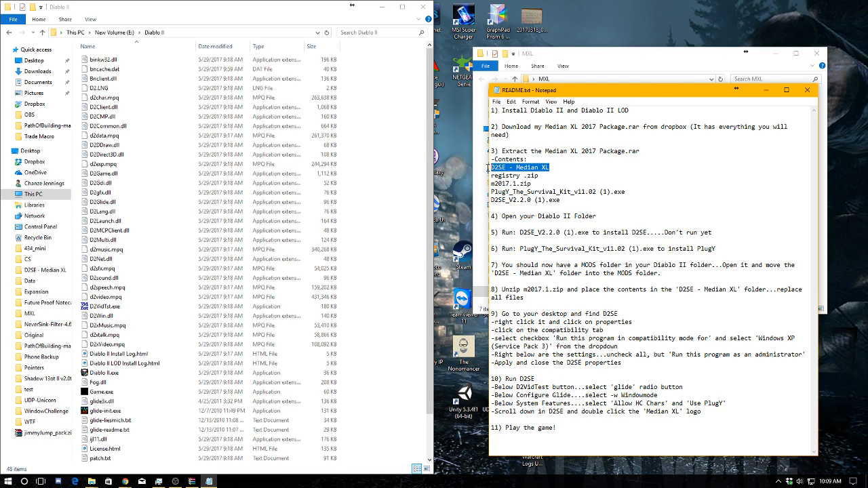
{"action": "left_click", "coordinate": [548, 175]}
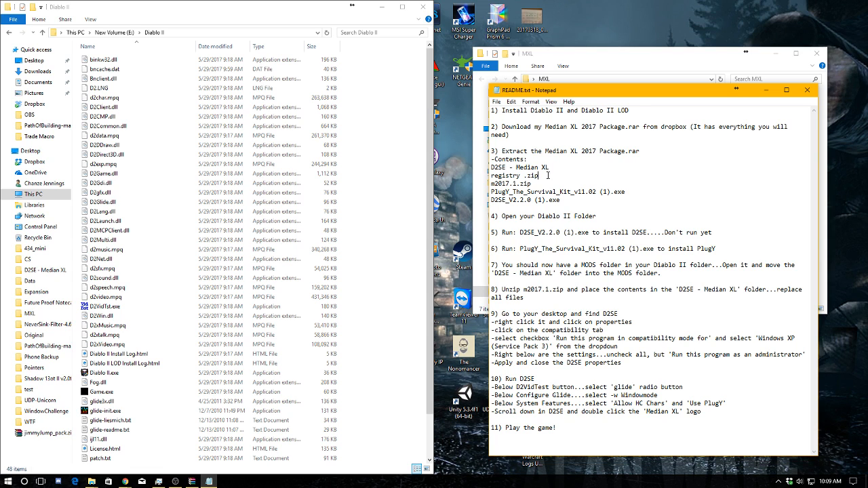
{"action": "left_click_drag", "start_coordinate": [548, 175], "coordinate": [488, 176]}
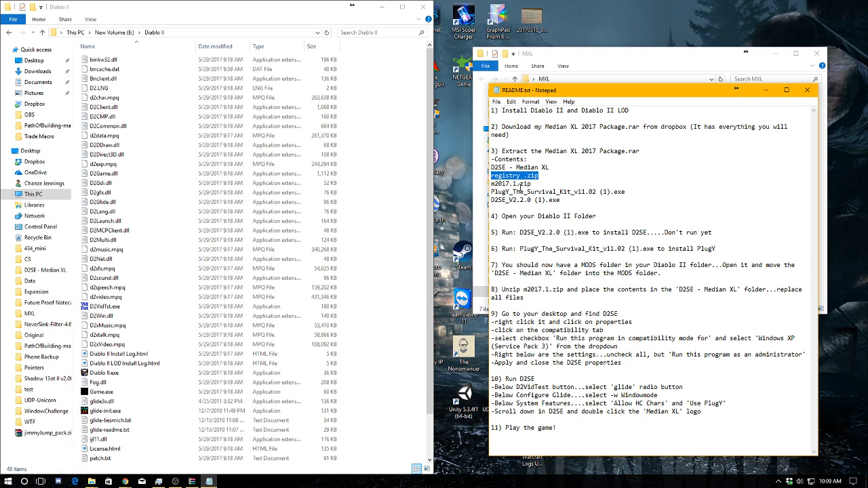
{"action": "left_click", "coordinate": [538, 184]}
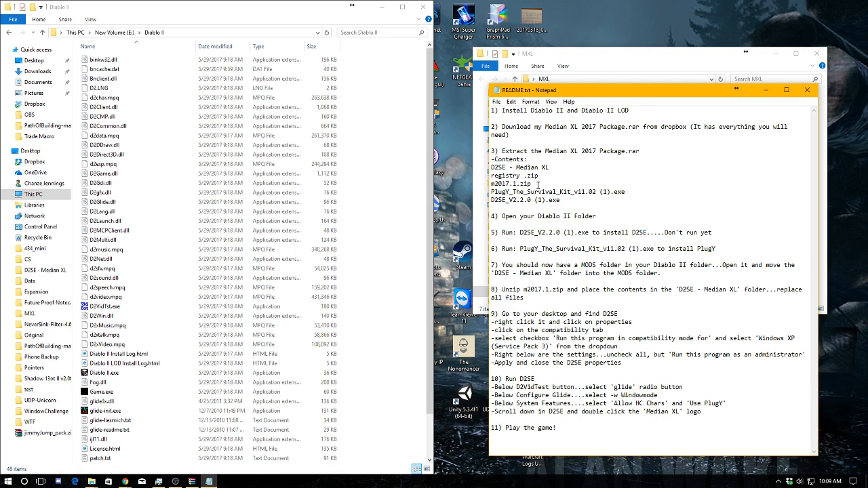
{"action": "left_click_drag", "start_coordinate": [537, 184], "coordinate": [487, 185]}
{"action": "left_click_drag", "start_coordinate": [625, 192], "coordinate": [486, 194]}
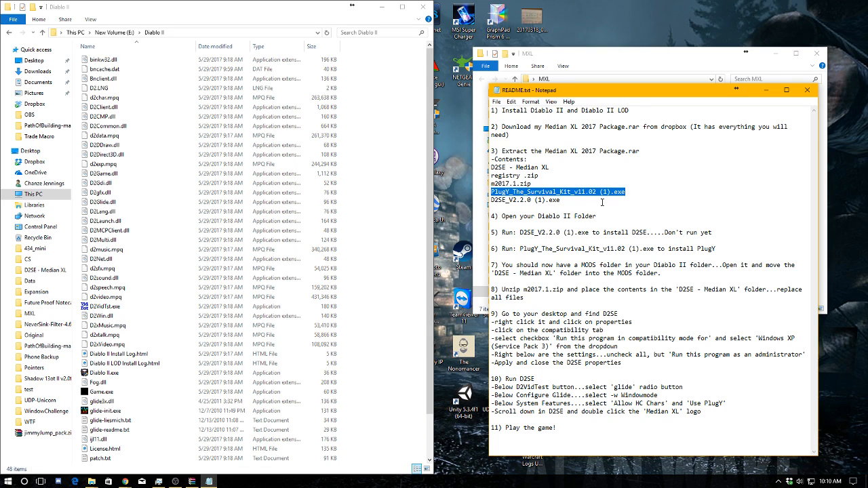
{"action": "left_click", "coordinate": [597, 199]}
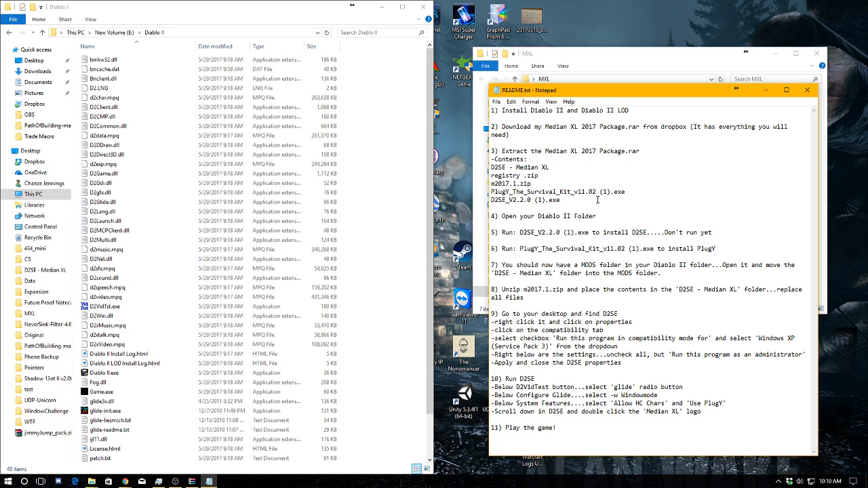
{"action": "left_click_drag", "start_coordinate": [598, 200], "coordinate": [493, 198]}
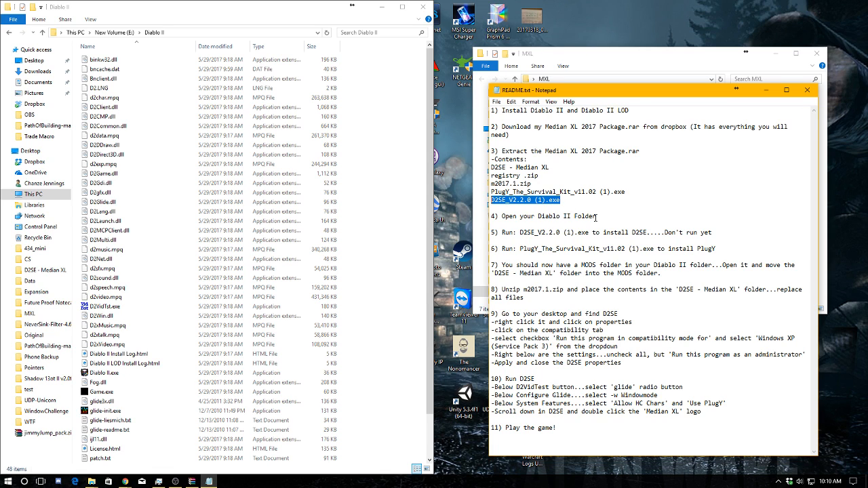
Compare the README's contents list with the extracted files in the MXL folder by moving the README window aside and back
{"action": "left_click_drag", "start_coordinate": [624, 95], "coordinate": [601, 193]}
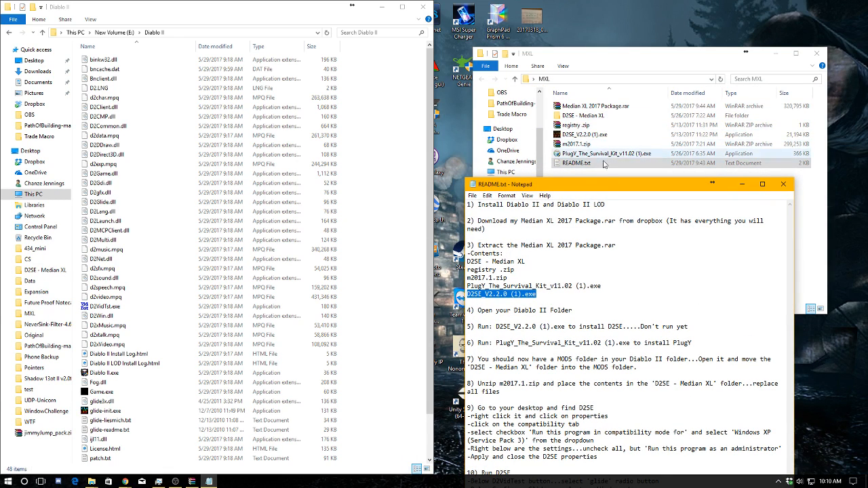
{"action": "mouse_move", "coordinate": [600, 191]}
{"action": "left_mouse_down"}
{"action": "mouse_move", "coordinate": [588, 178]}
{"action": "mouse_move", "coordinate": [601, 187]}
{"action": "mouse_move", "coordinate": [594, 197]}
{"action": "mouse_move", "coordinate": [604, 173]}
{"action": "mouse_move", "coordinate": [597, 215]}
{"action": "mouse_move", "coordinate": [590, 196]}
{"action": "left_mouse_up"}
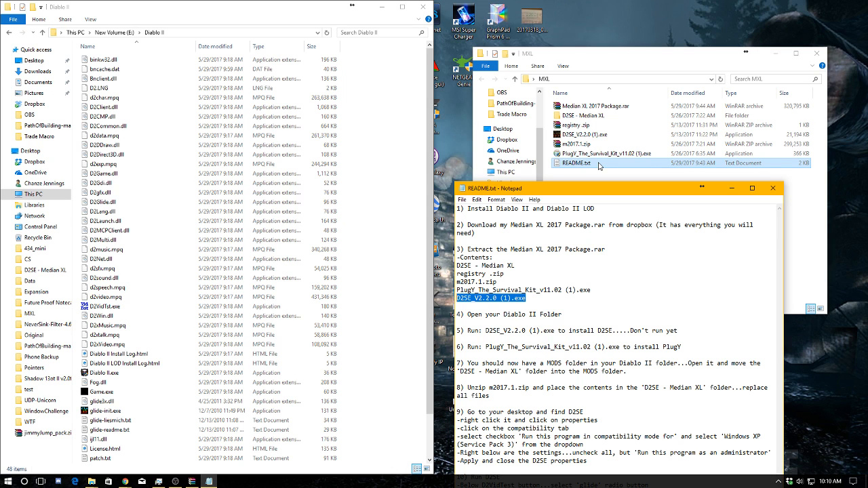
{"action": "left_click_drag", "start_coordinate": [615, 191], "coordinate": [642, 65]}
Read README step 4 and reopen the Diablo II folder from New Volume (E:)
{"action": "left_click_drag", "start_coordinate": [590, 190], "coordinate": [479, 190]}
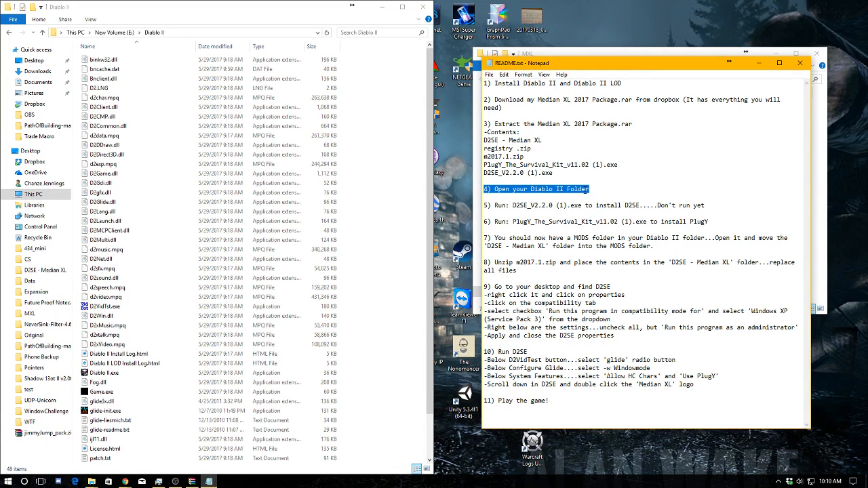
{"action": "left_click", "coordinate": [128, 35]}
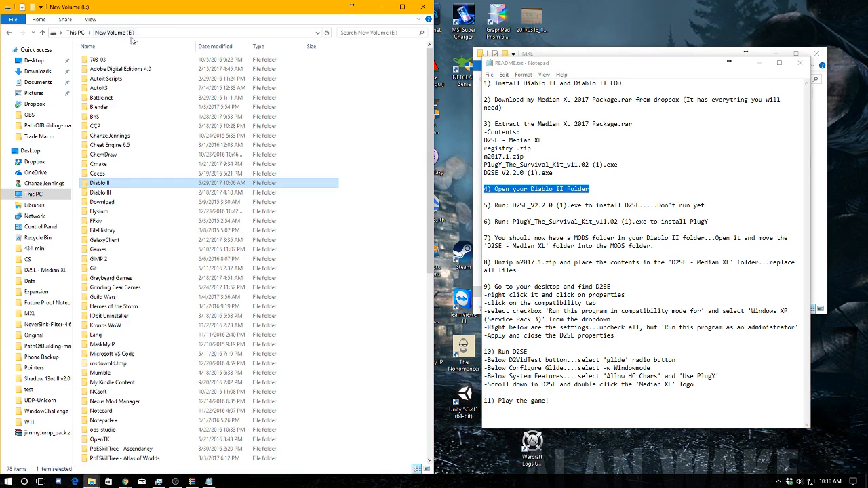
{"action": "double_click", "coordinate": [112, 184]}
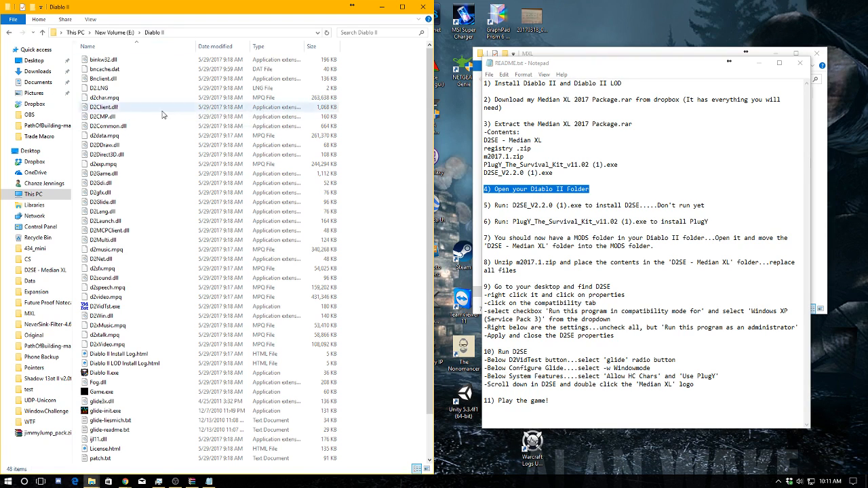
{"action": "left_click_drag", "start_coordinate": [596, 190], "coordinate": [483, 191]}
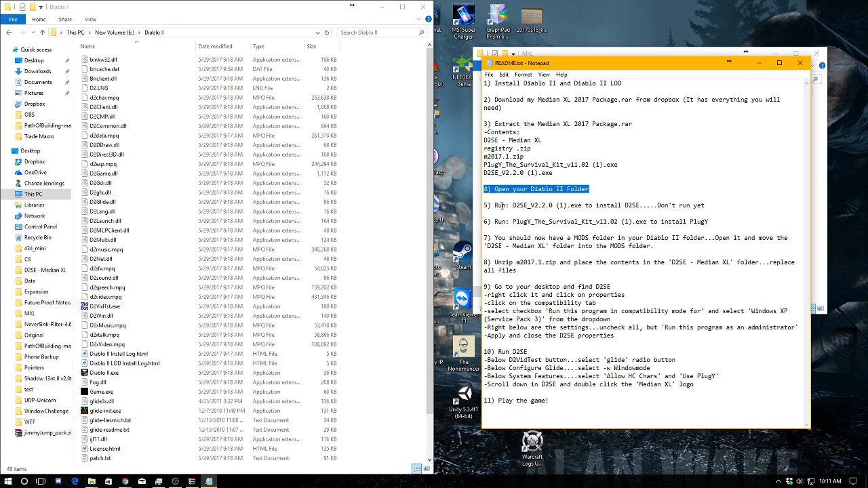
Following README step 5, run D2SE_V2.2.0 (1).exe and install D2SE into E:\Diablo II with a desktop icon
{"action": "left_click", "coordinate": [504, 205]}
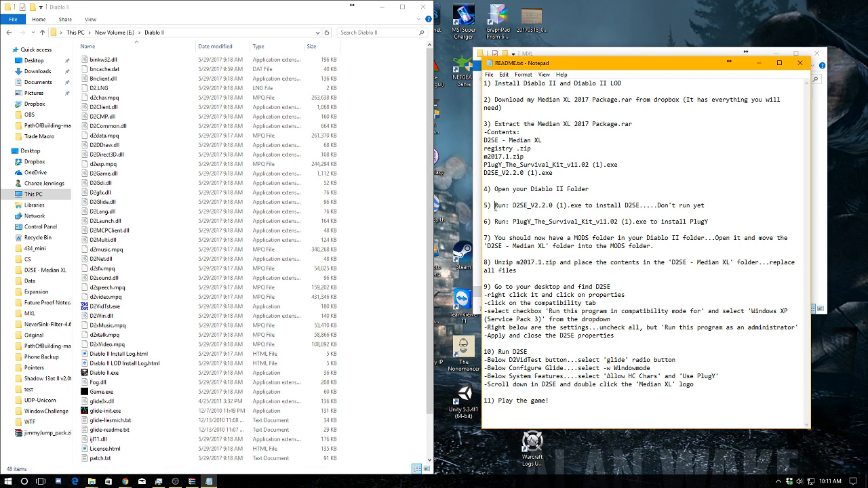
{"action": "left_click_drag", "start_coordinate": [495, 206], "coordinate": [586, 206]}
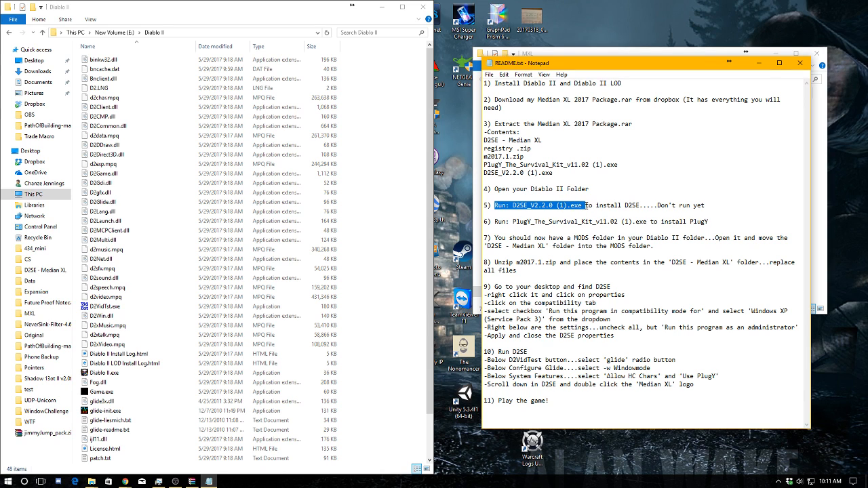
{"action": "left_click", "coordinate": [706, 56]}
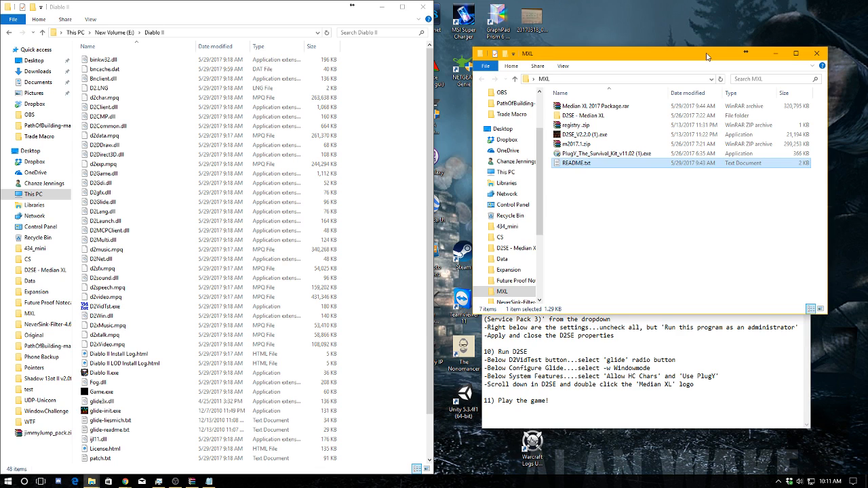
{"action": "double_click", "coordinate": [605, 135]}
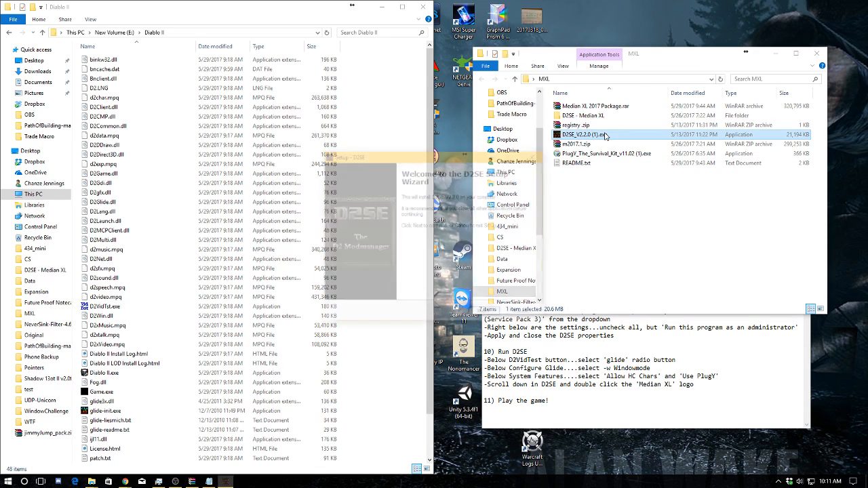
{"action": "left_click", "coordinate": [487, 313]}
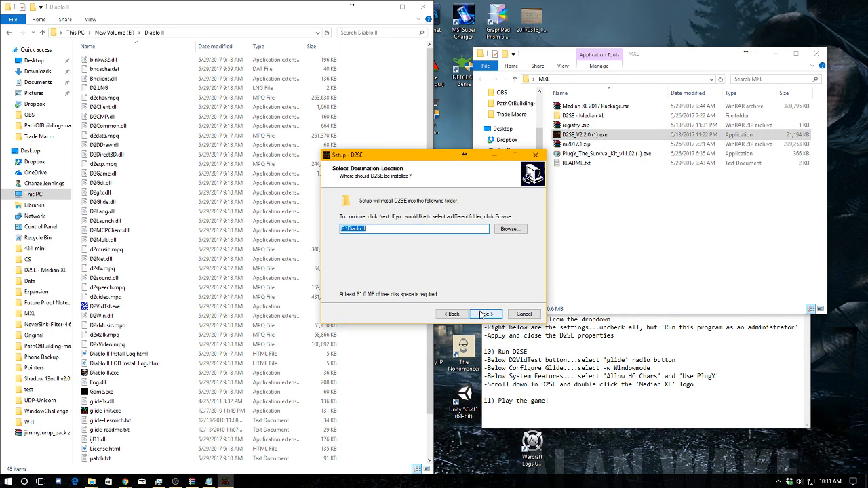
{"action": "left_click", "coordinate": [484, 314]}
{"action": "left_click", "coordinate": [483, 314]}
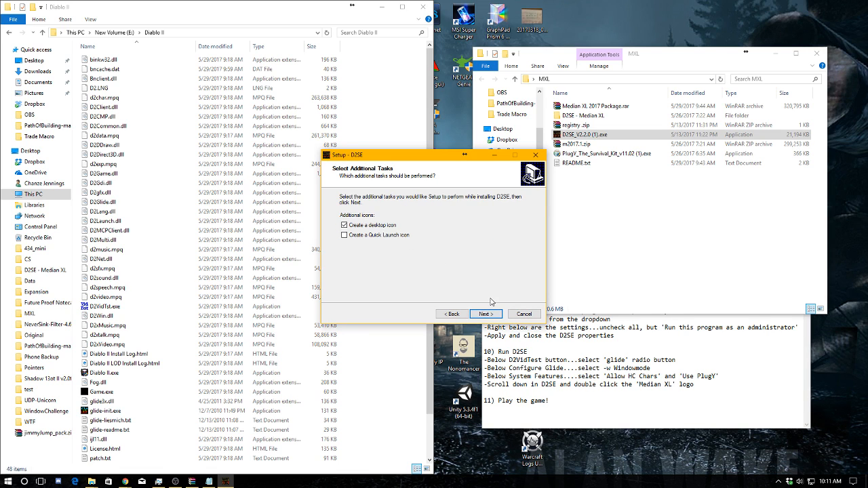
{"action": "left_click", "coordinate": [483, 315]}
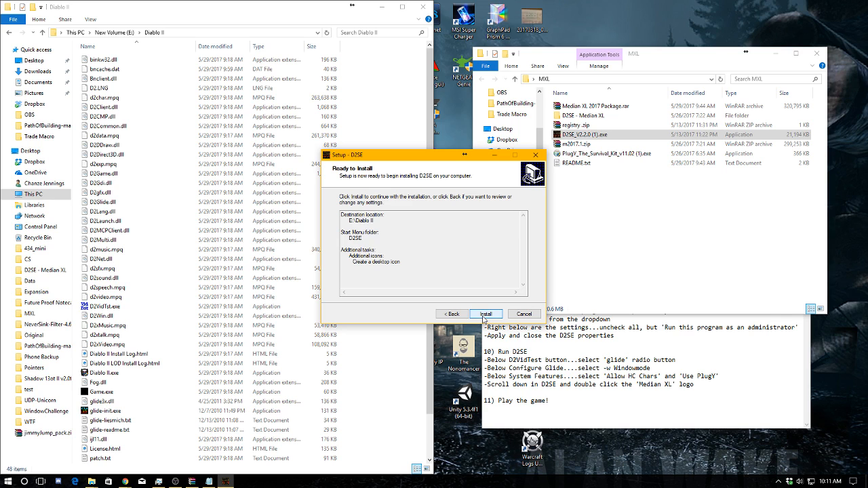
{"action": "left_click", "coordinate": [485, 316]}
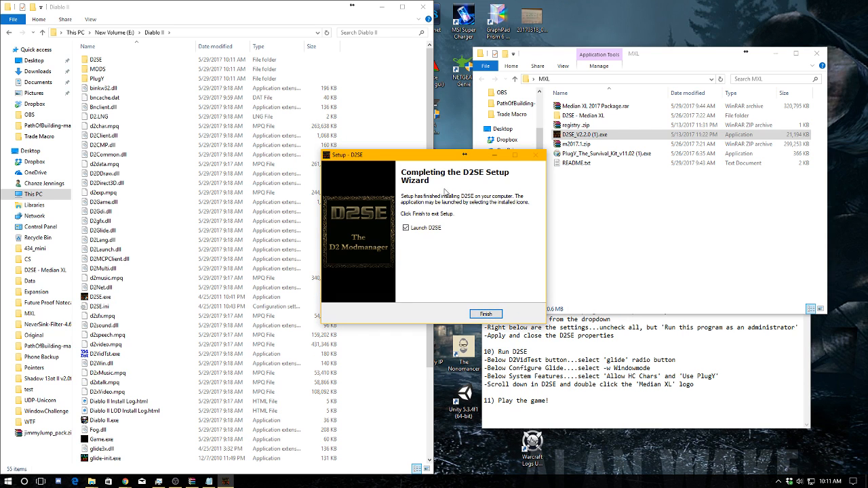
Turn off Launch D2SE and finish the D2SE setup
{"action": "left_click", "coordinate": [621, 375]}
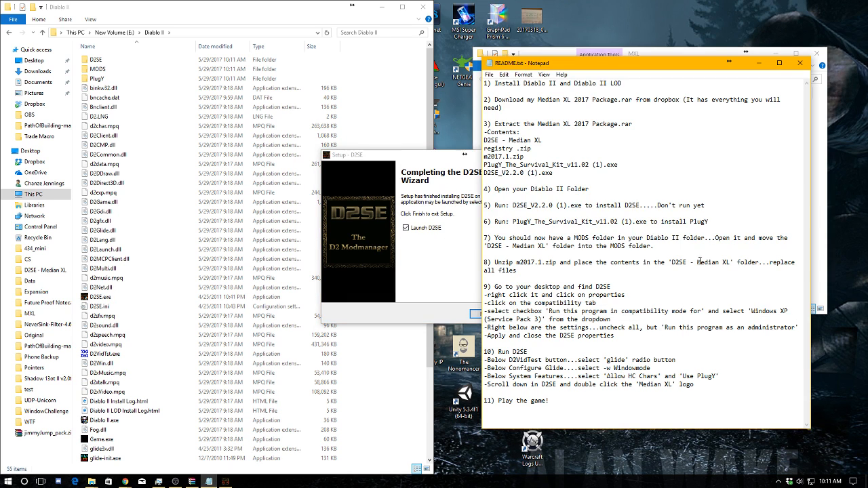
{"action": "left_click", "coordinate": [415, 232]}
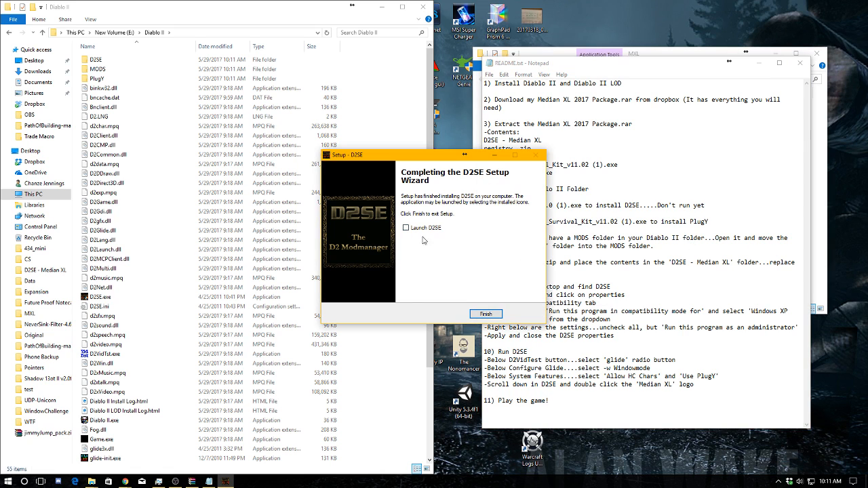
{"action": "left_click", "coordinate": [485, 314]}
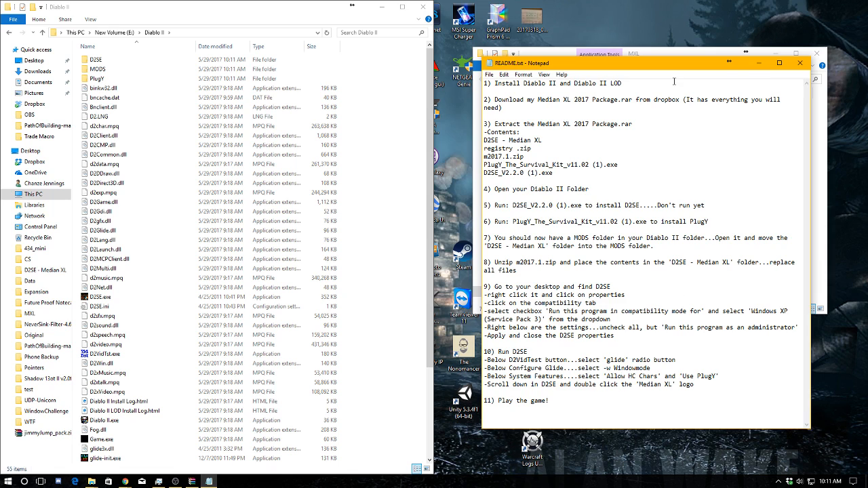
Following README step 6, install PlugY in English with the Standard components from PlugY_The_Survival_Kit_v11.02 (1).exe, and close its readme
{"action": "left_click_drag", "start_coordinate": [684, 222], "coordinate": [546, 227]}
{"action": "left_click", "coordinate": [502, 227]}
{"action": "left_click", "coordinate": [608, 221]}
{"action": "left_click", "coordinate": [663, 53]}
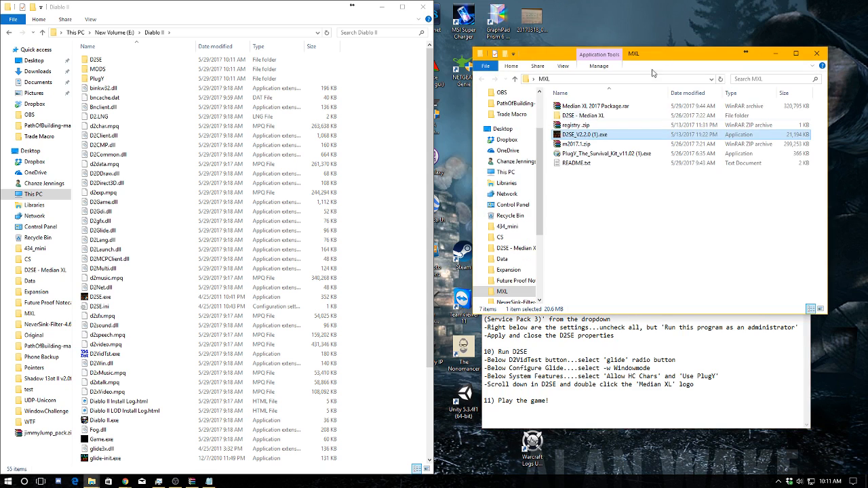
{"action": "double_click", "coordinate": [603, 154]}
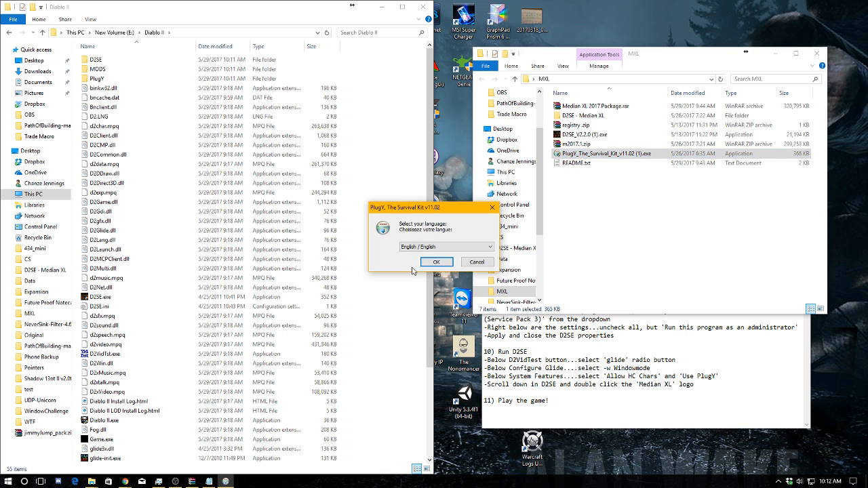
{"action": "left_click", "coordinate": [425, 265]}
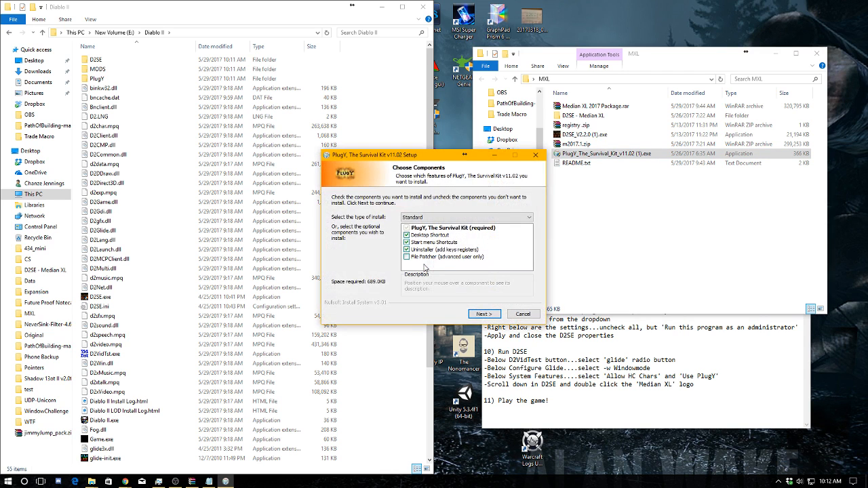
{"action": "left_click", "coordinate": [480, 315]}
{"action": "left_click", "coordinate": [483, 315]}
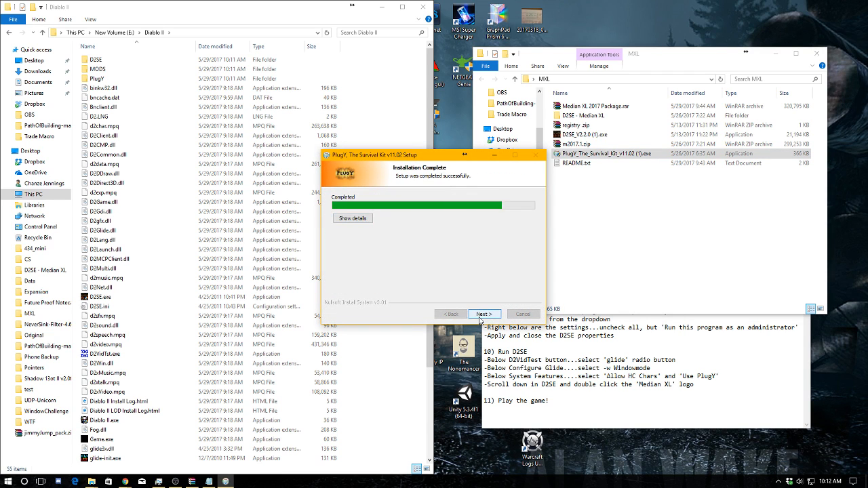
{"action": "left_click", "coordinate": [482, 315]}
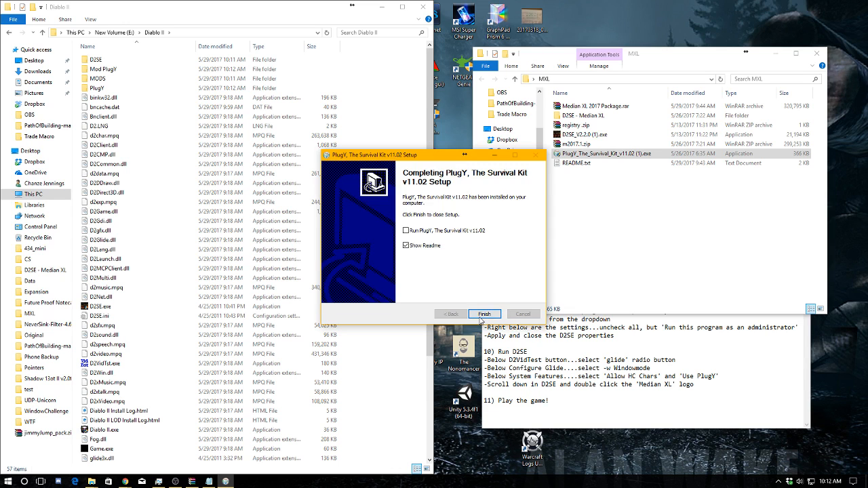
{"action": "left_click", "coordinate": [482, 314]}
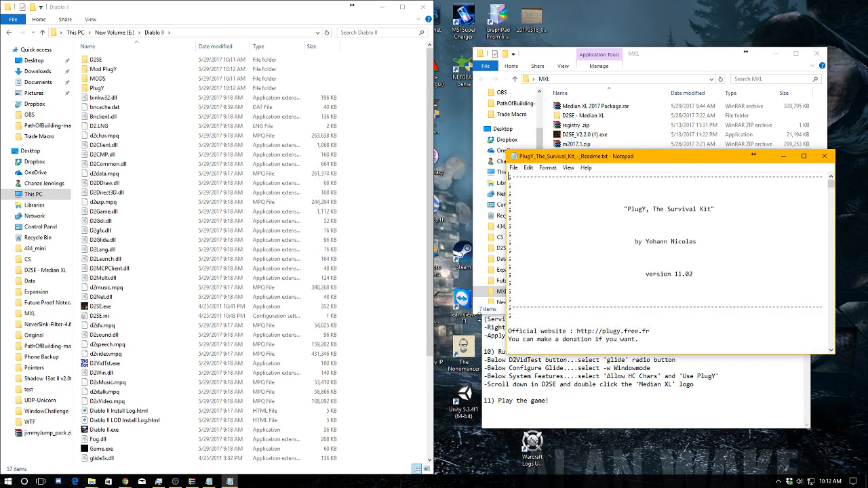
{"action": "left_click", "coordinate": [824, 156]}
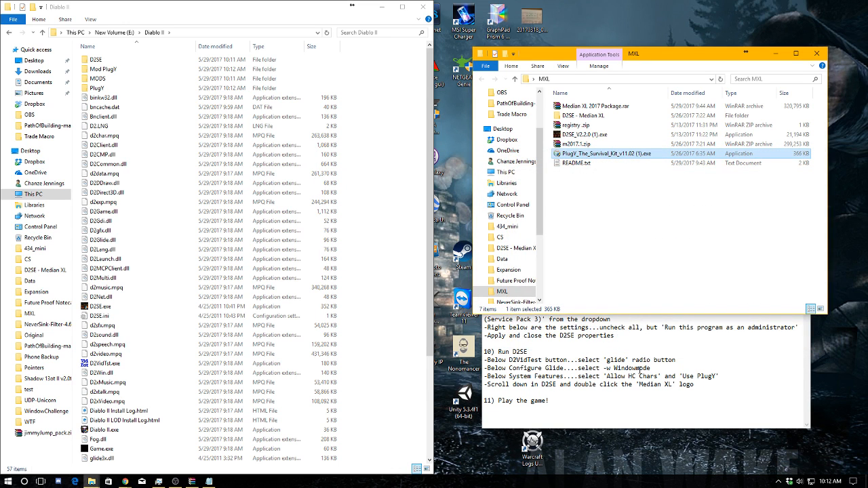
Read the start of README step 7 and open the MODS folder inside the Diablo II folder
{"action": "left_click", "coordinate": [637, 371]}
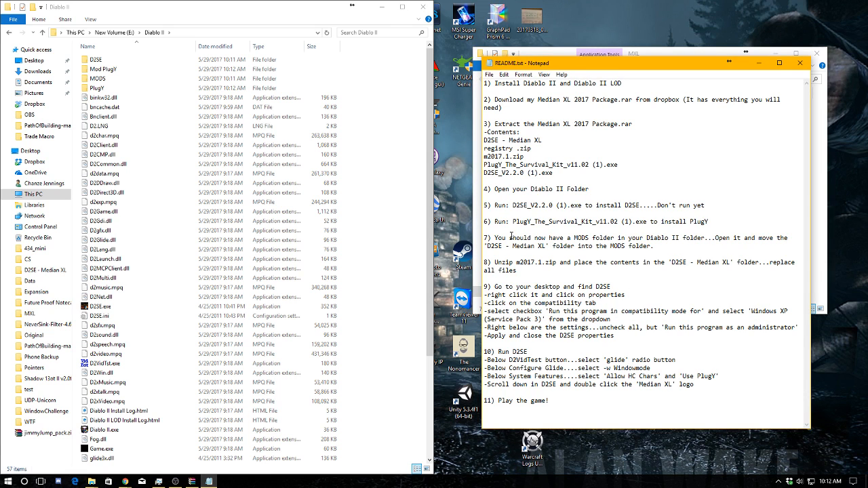
{"action": "left_click_drag", "start_coordinate": [493, 237], "coordinate": [707, 240]}
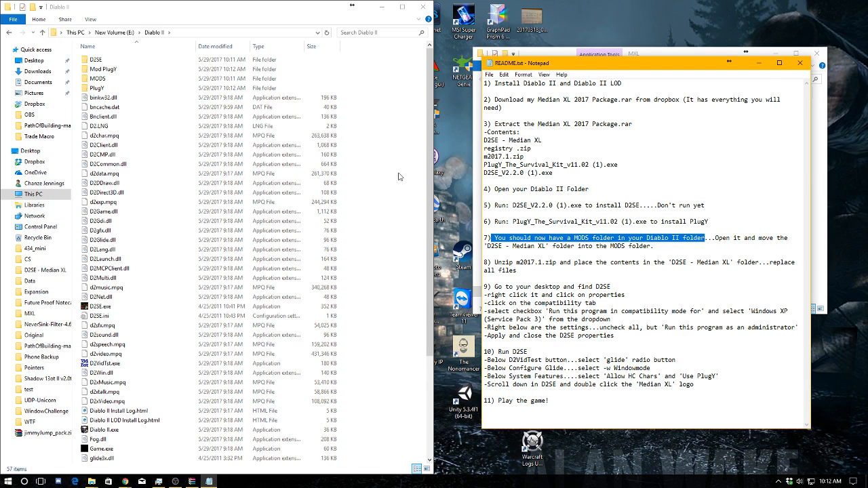
{"action": "left_click", "coordinate": [148, 82]}
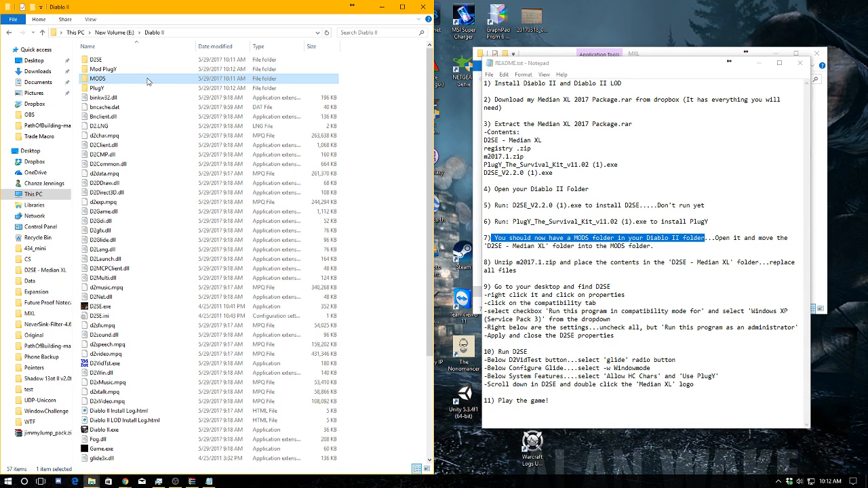
{"action": "double_click", "coordinate": [147, 81]}
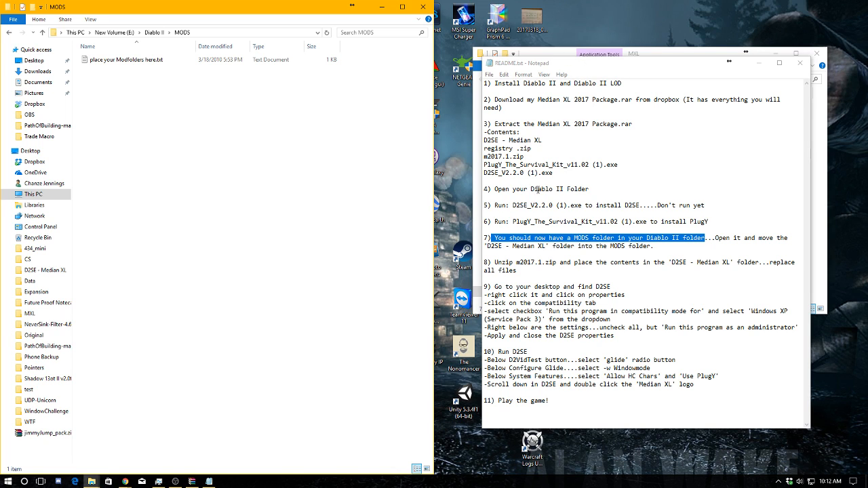
Copy the D2SE - Median XL folder from the extracted MXL package into the MODS folder
{"action": "left_click_drag", "start_coordinate": [544, 139], "coordinate": [484, 140]}
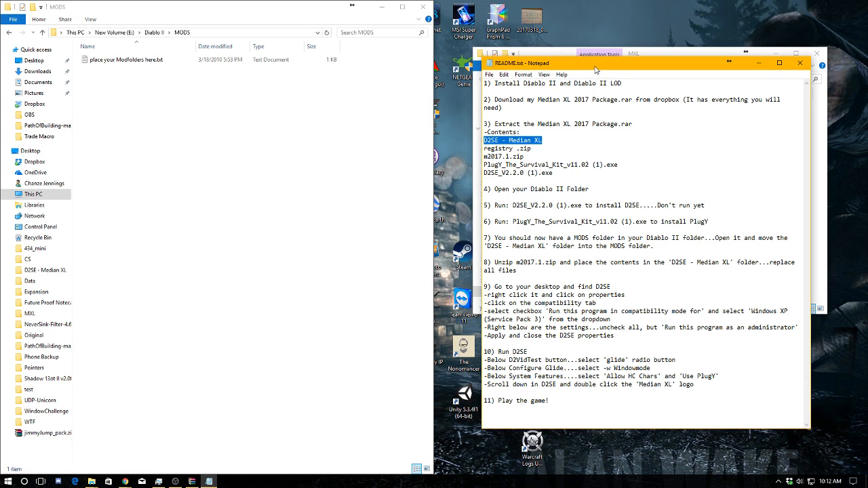
{"action": "left_click", "coordinate": [552, 54]}
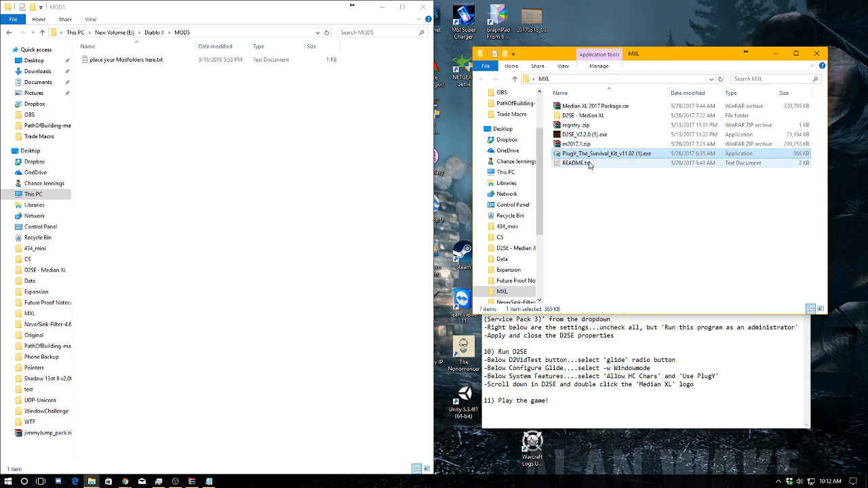
{"action": "left_click", "coordinate": [584, 117]}
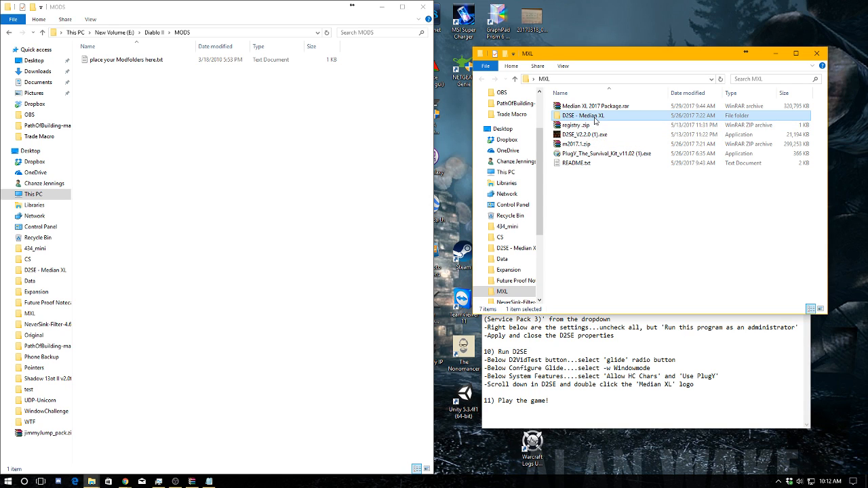
{"action": "left_click_drag", "start_coordinate": [595, 121], "coordinate": [143, 123]}
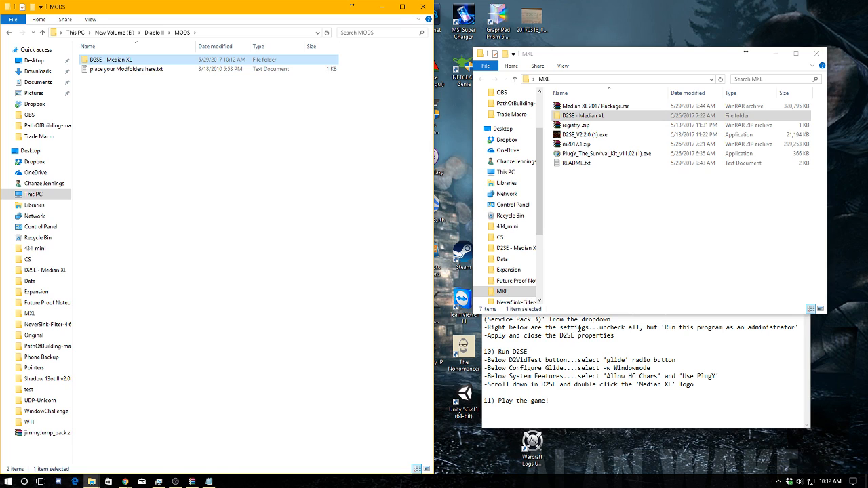
Check README step 8 and create a folder named MXL inside the extracted MXL package folder
{"action": "left_click", "coordinate": [580, 328]}
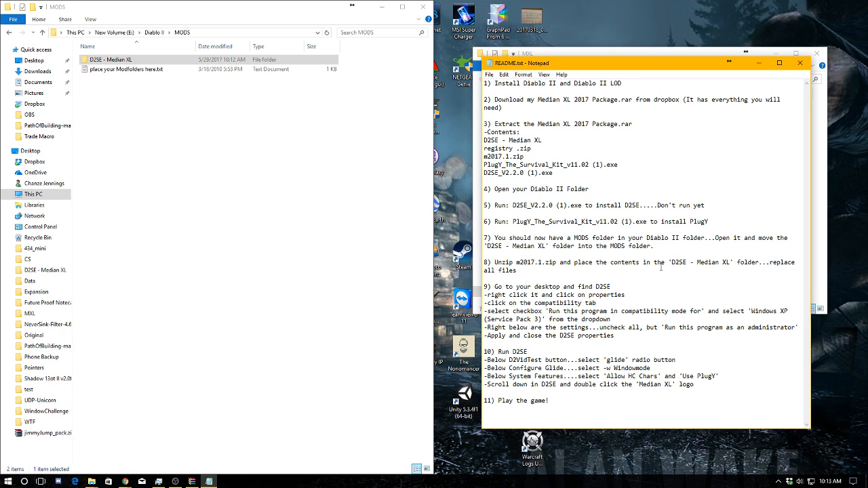
{"action": "left_click", "coordinate": [633, 54]}
{"action": "right_click", "coordinate": [626, 198]}
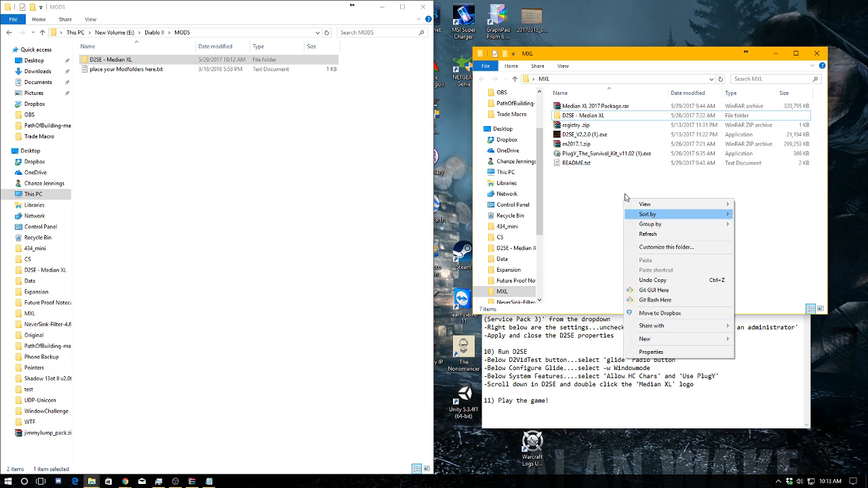
{"action": "left_click", "coordinate": [503, 56]}
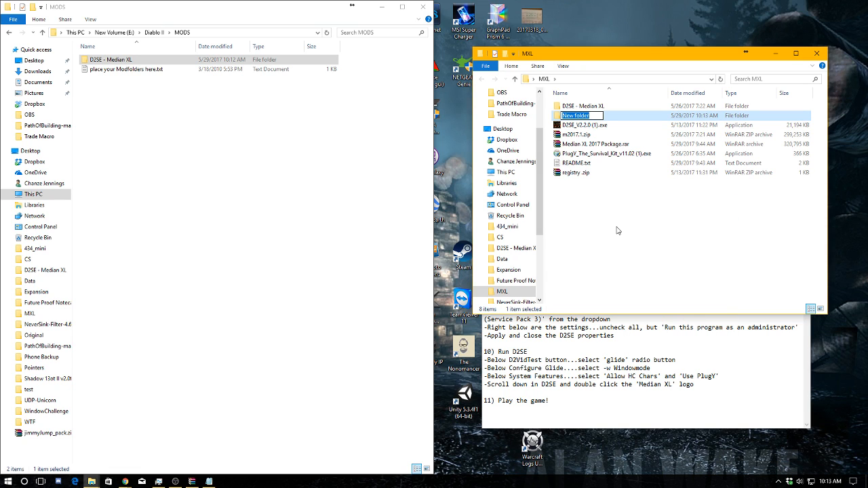
{"action": "type", "text": "MXL"}
{"action": "key", "text": "Return"}
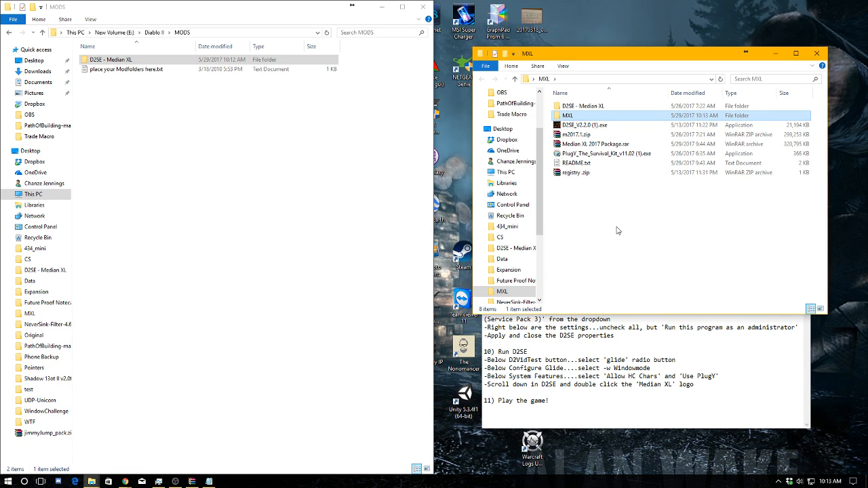
Rename the newly created folder as m2017
{"action": "left_click", "coordinate": [576, 115]}
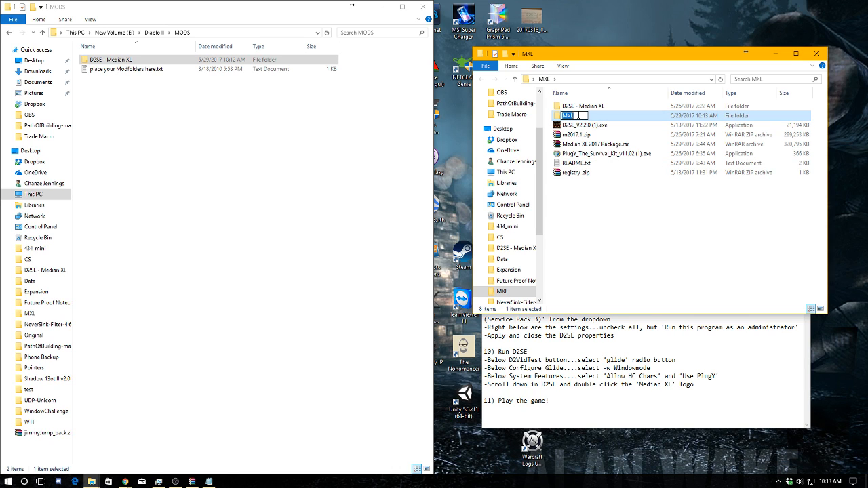
{"action": "type", "text": "n2017"}
{"action": "key", "text": "Return"}
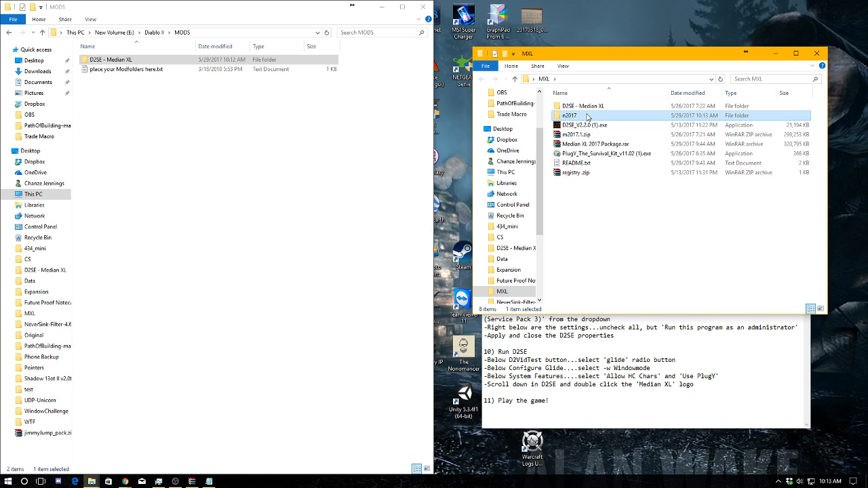
{"action": "left_click", "coordinate": [577, 117]}
{"action": "left_click", "coordinate": [566, 116]}
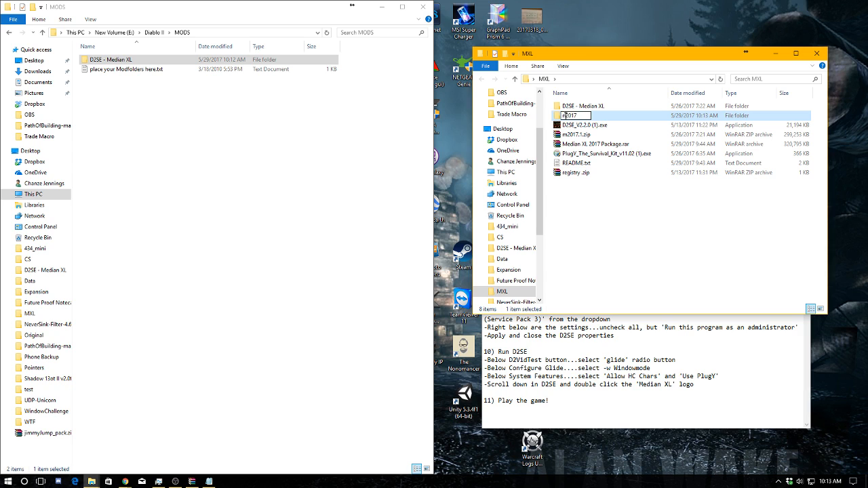
{"action": "key", "text": "BackSpace"}
{"action": "type", "text": "m"}
{"action": "left_click", "coordinate": [589, 188]}
Move m2017.1.zip into the m2017 folder and extract its contents there
{"action": "left_click_drag", "start_coordinate": [577, 135], "coordinate": [573, 118]}
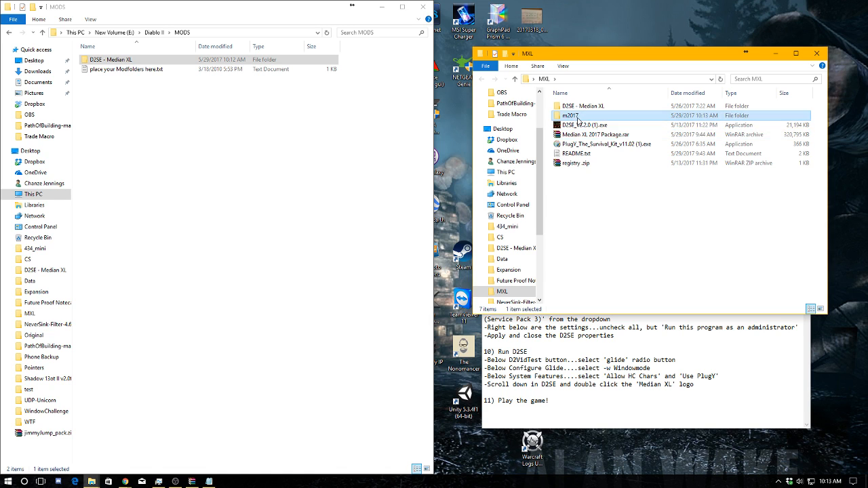
{"action": "double_click", "coordinate": [577, 117]}
{"action": "right_click", "coordinate": [577, 107]}
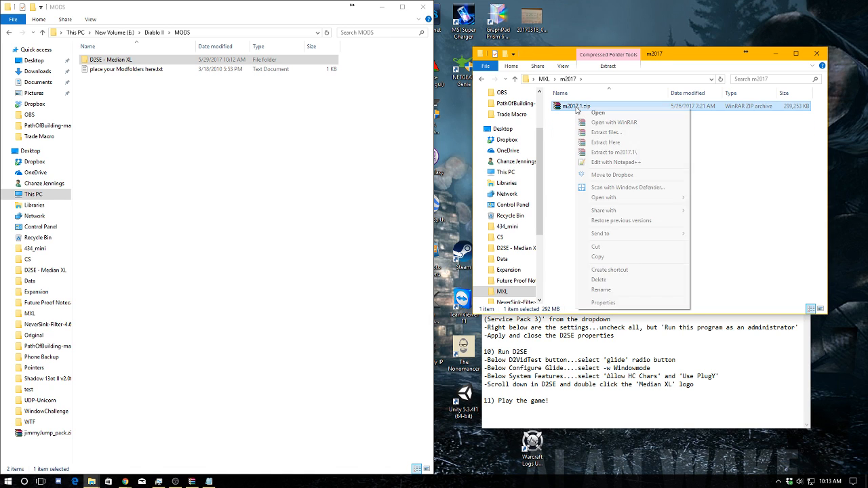
{"action": "left_click", "coordinate": [605, 142]}
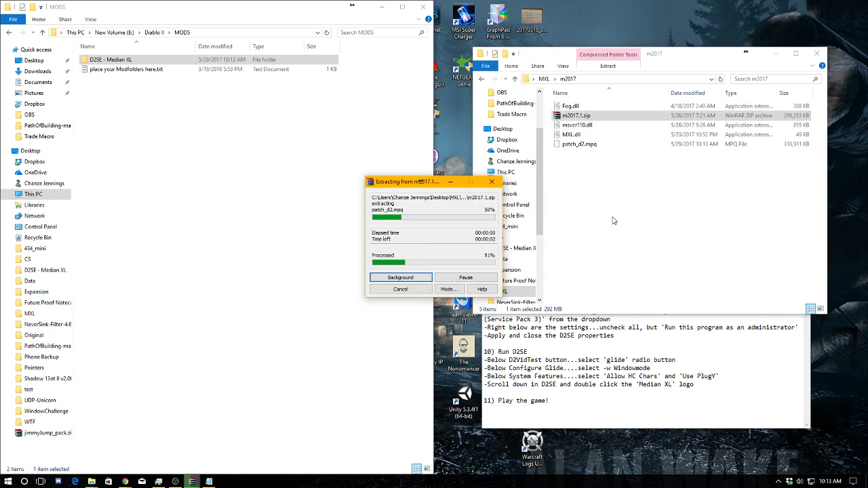
Reread README step 8 on where the contents go and open the D2SE - Median XL folder inside MODS
{"action": "left_click", "coordinate": [626, 339]}
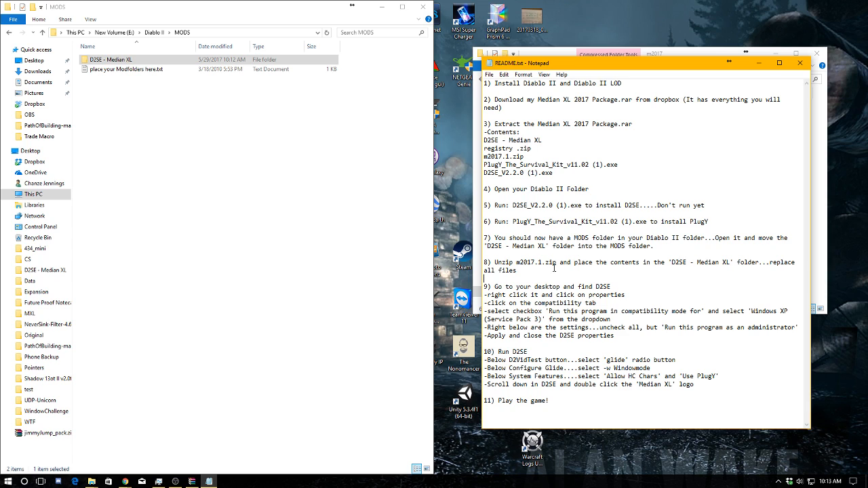
{"action": "left_click_drag", "start_coordinate": [576, 261], "coordinate": [585, 263]}
{"action": "left_click", "coordinate": [636, 263]}
{"action": "left_click_drag", "start_coordinate": [576, 263], "coordinate": [735, 261]}
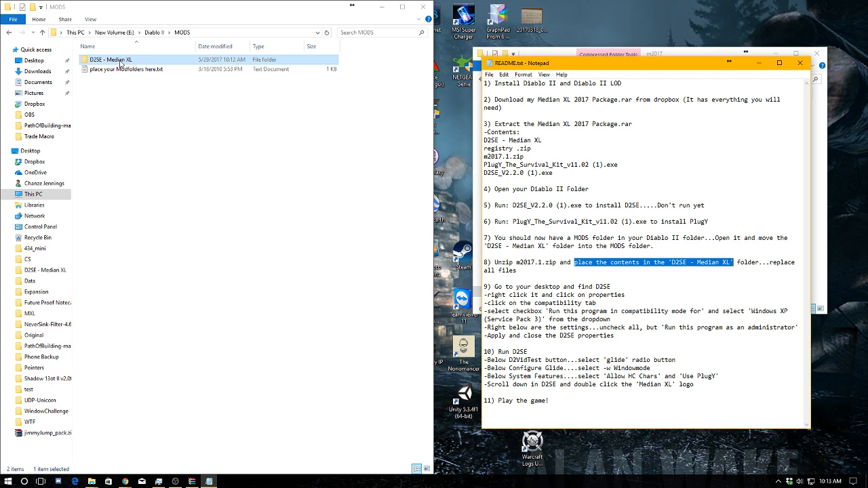
{"action": "double_click", "coordinate": [182, 65]}
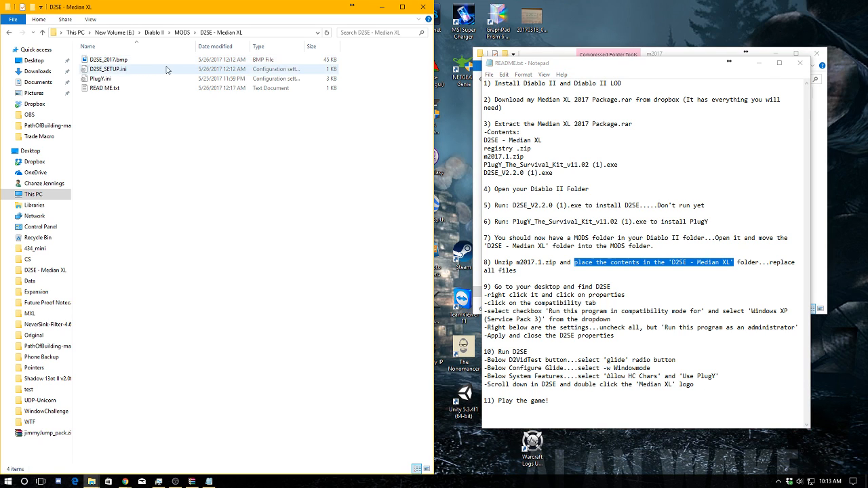
Copy the extracted m2017 files, without the zip, into D2SE - Median XL, replacing READ ME.txt, and check this against README step 8
{"action": "left_click", "coordinate": [564, 54]}
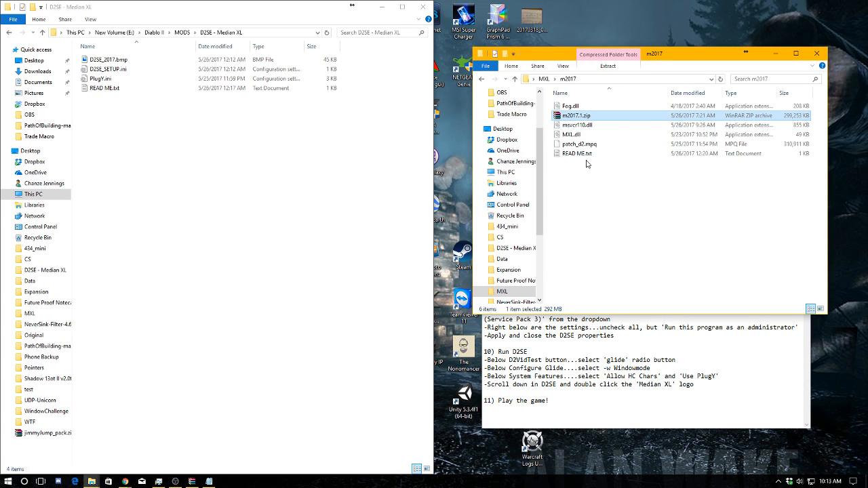
{"action": "left_click", "coordinate": [587, 166]}
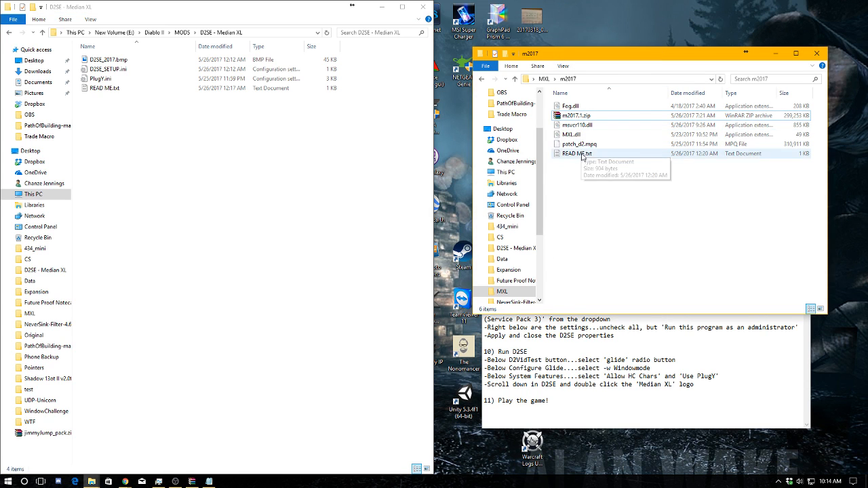
{"action": "left_click_drag", "start_coordinate": [582, 159], "coordinate": [579, 126]}
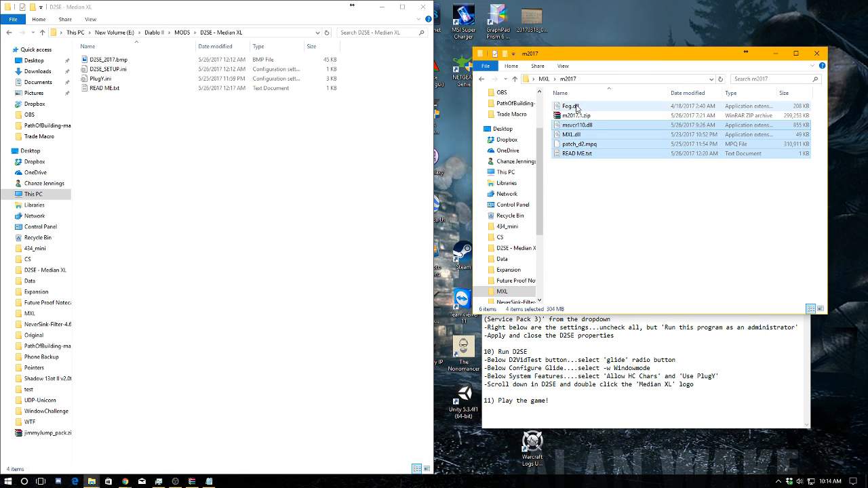
{"action": "left_click", "coordinate": [577, 107], "text": "ctrl"}
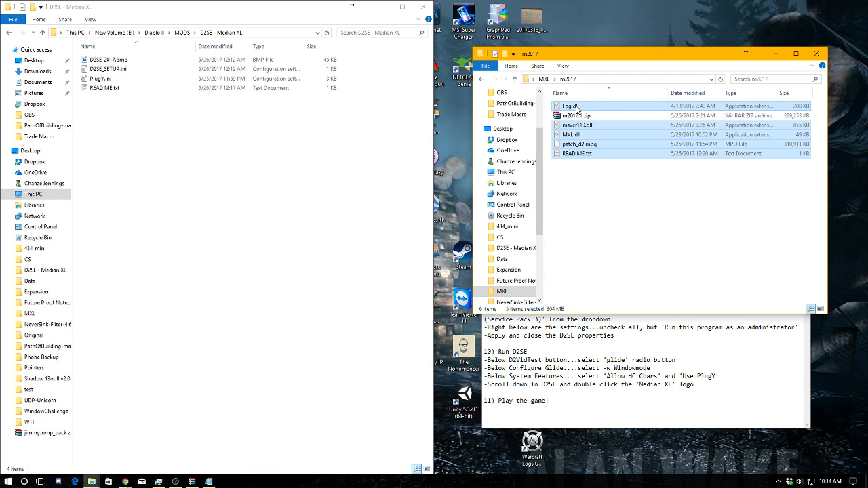
{"action": "left_click_drag", "start_coordinate": [577, 107], "coordinate": [206, 139]}
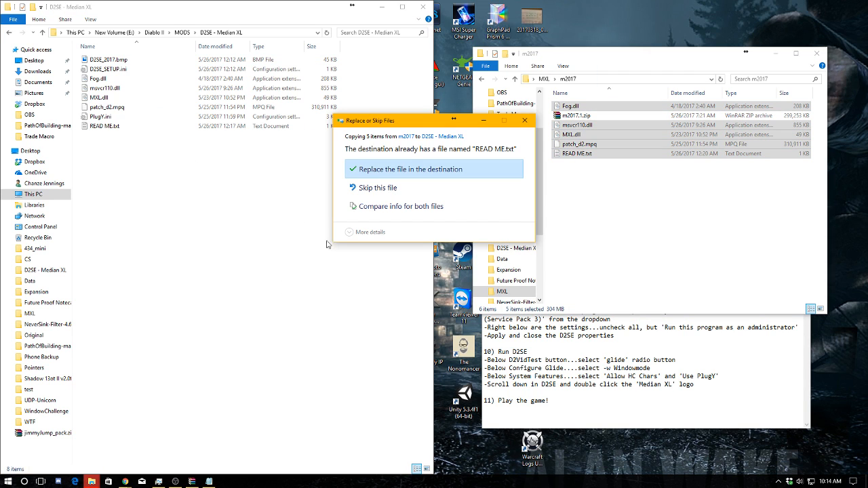
{"action": "left_click", "coordinate": [462, 171]}
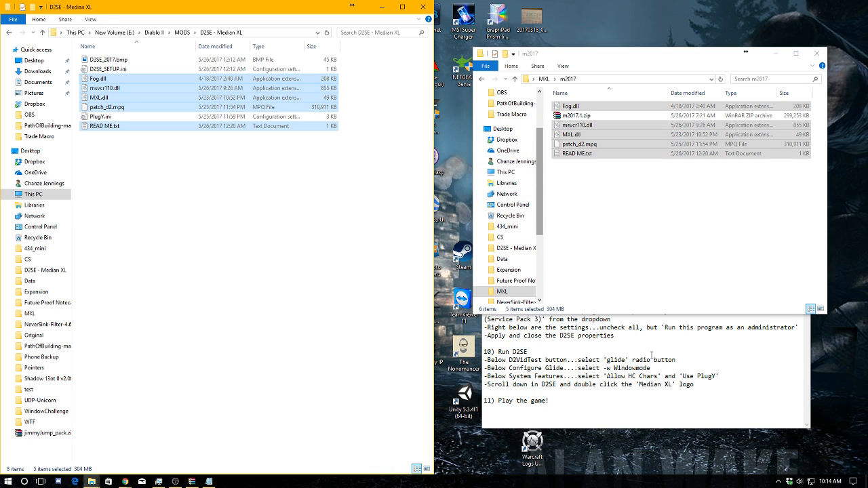
{"action": "left_click", "coordinate": [632, 342]}
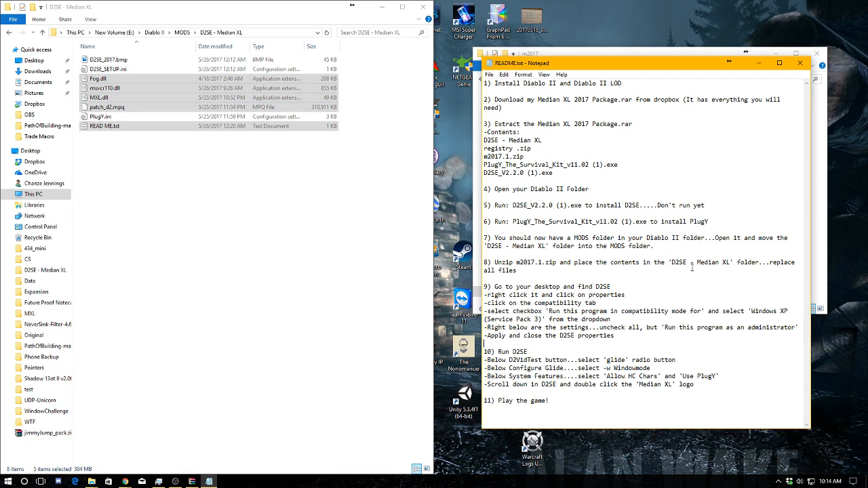
{"action": "left_click_drag", "start_coordinate": [693, 268], "coordinate": [485, 270]}
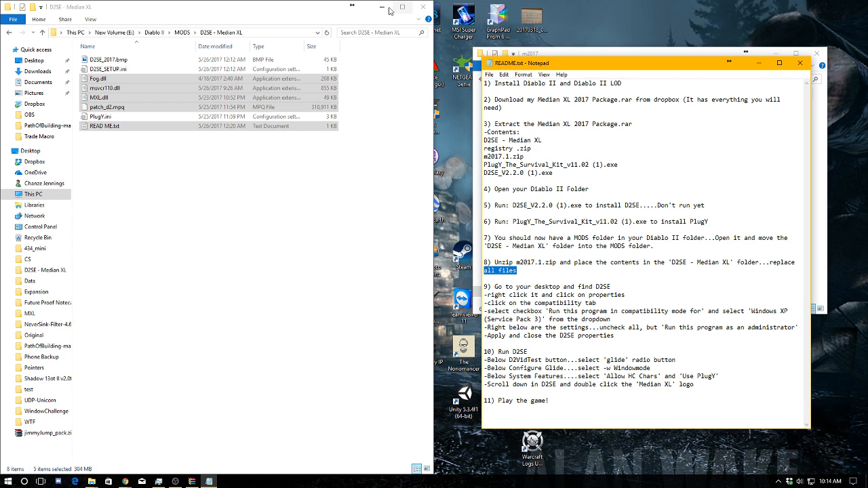
Minimize the folder window, move the D2SE shortcut to an open area of the desktop, and display its compatibility properties
{"action": "left_click", "coordinate": [381, 7]}
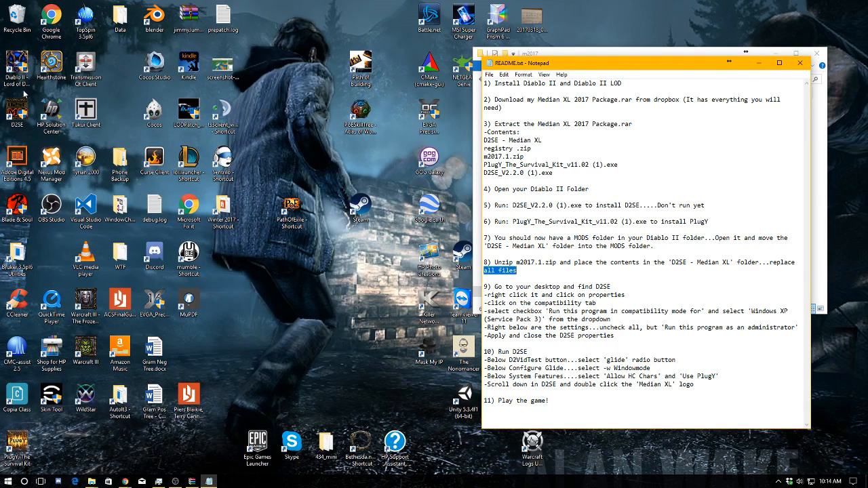
{"action": "left_click_drag", "start_coordinate": [16, 108], "coordinate": [331, 304]}
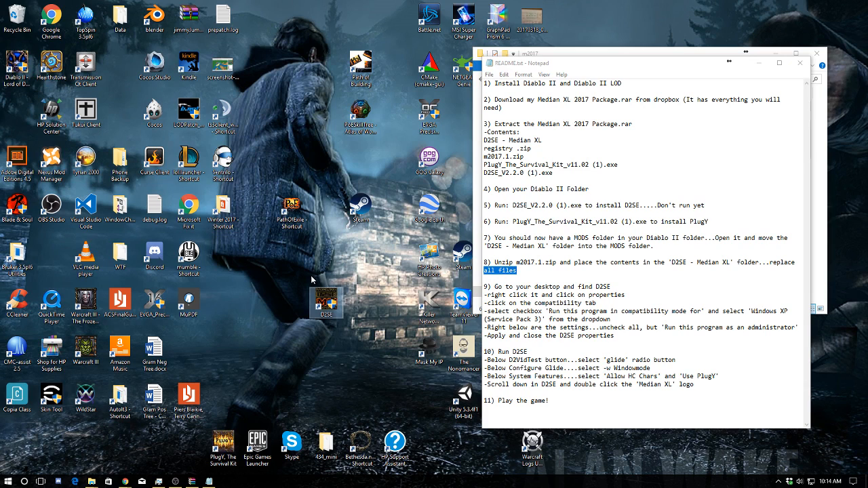
{"action": "right_click", "coordinate": [334, 309]}
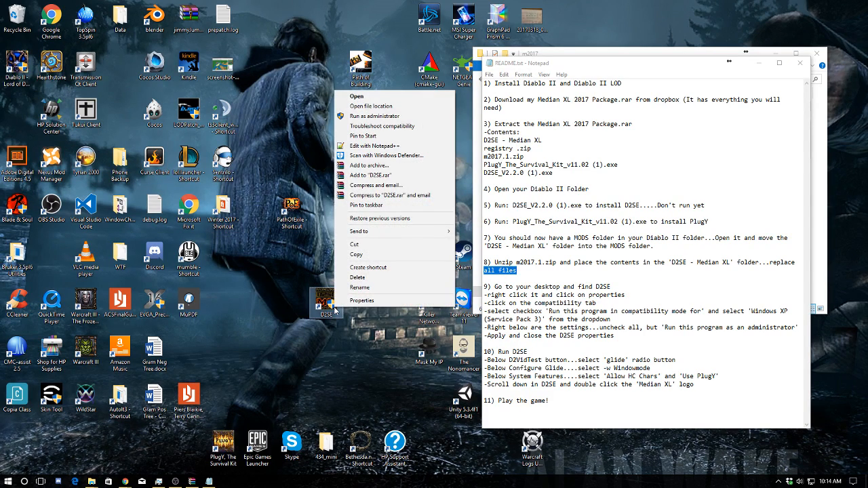
{"action": "left_click", "coordinate": [338, 303]}
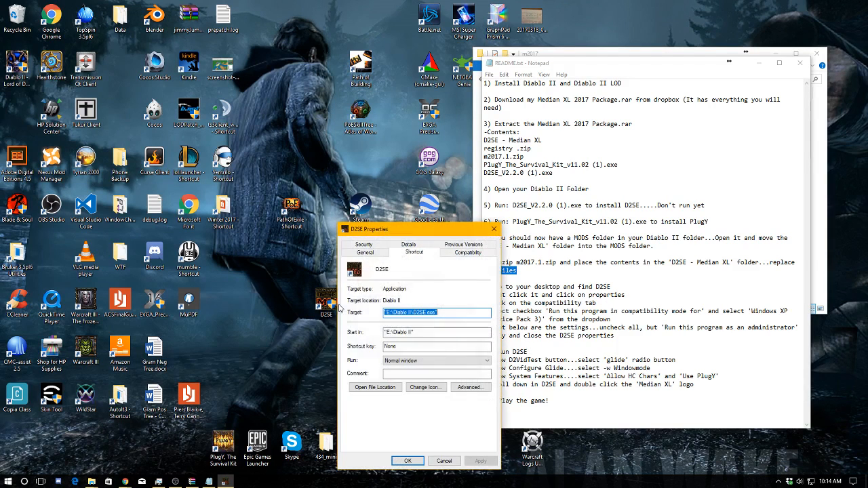
{"action": "left_click_drag", "start_coordinate": [416, 227], "coordinate": [377, 146]}
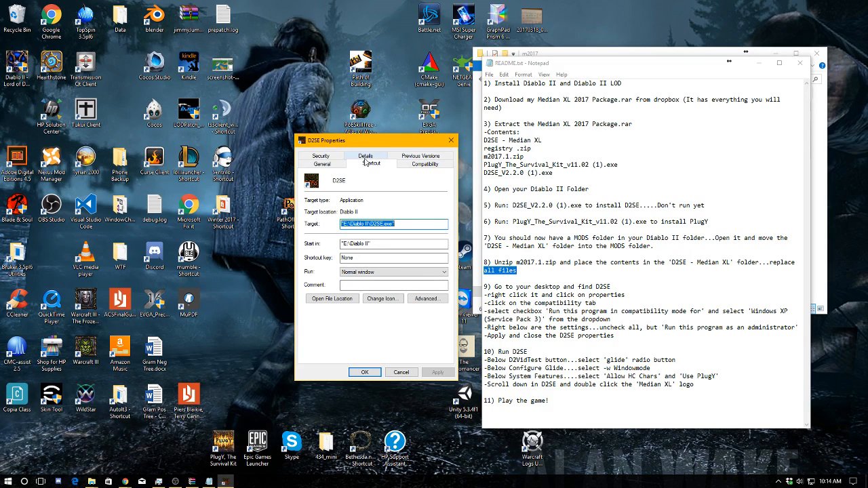
{"action": "left_click", "coordinate": [415, 168]}
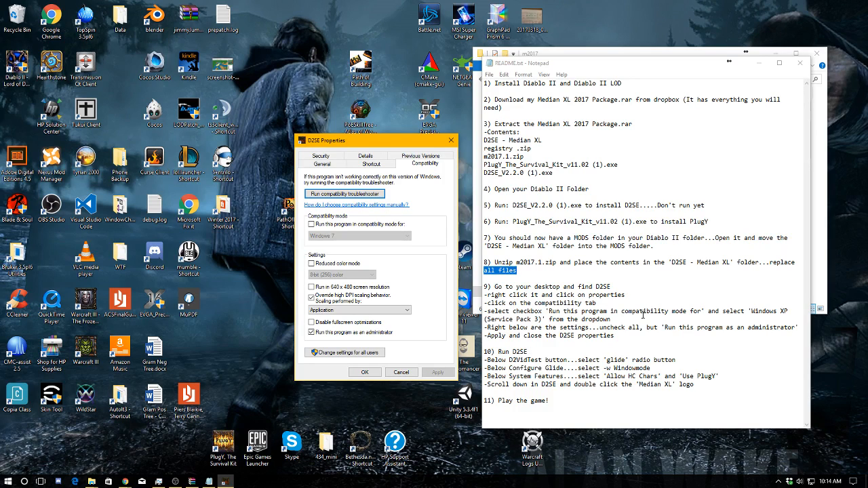
Set D2SE to run in Windows XP (Service Pack 3) compatibility mode, turn off the high DPI scaling override, and apply the settings
{"action": "left_click", "coordinate": [312, 224]}
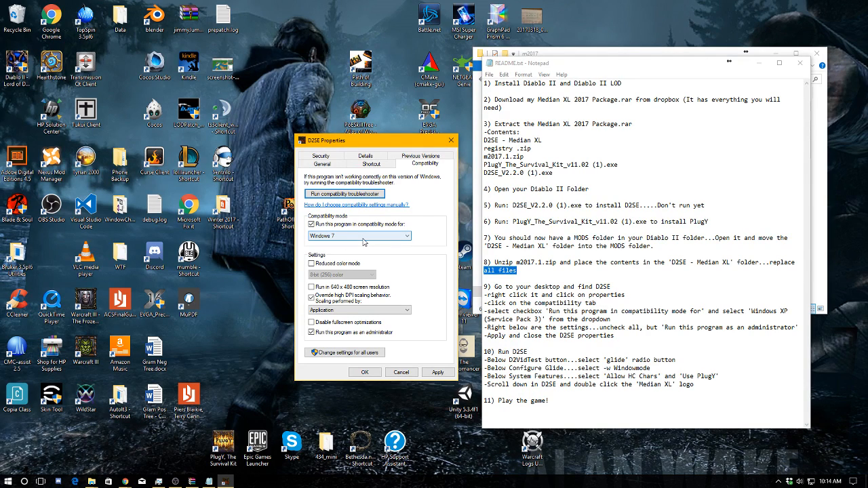
{"action": "left_click", "coordinate": [363, 236]}
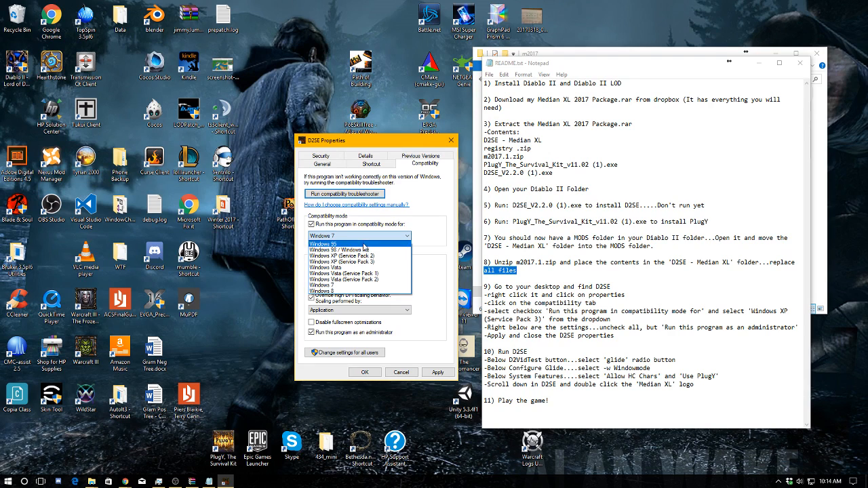
{"action": "left_click", "coordinate": [362, 262]}
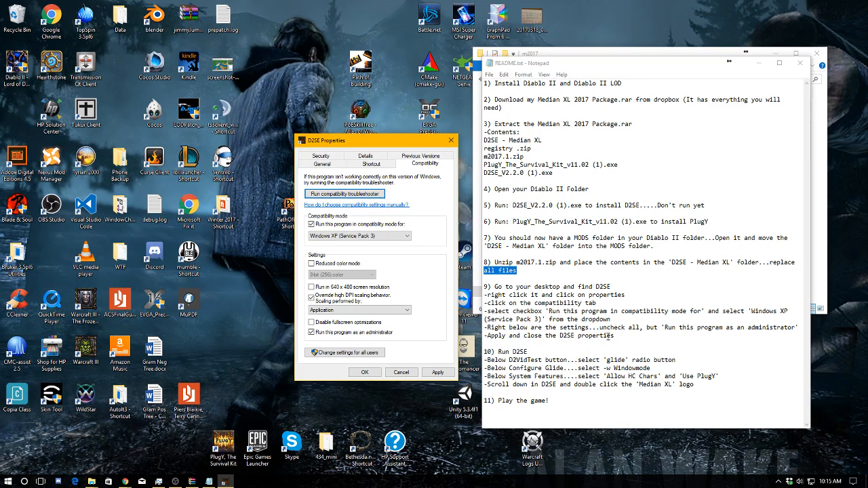
{"action": "left_click", "coordinate": [313, 297]}
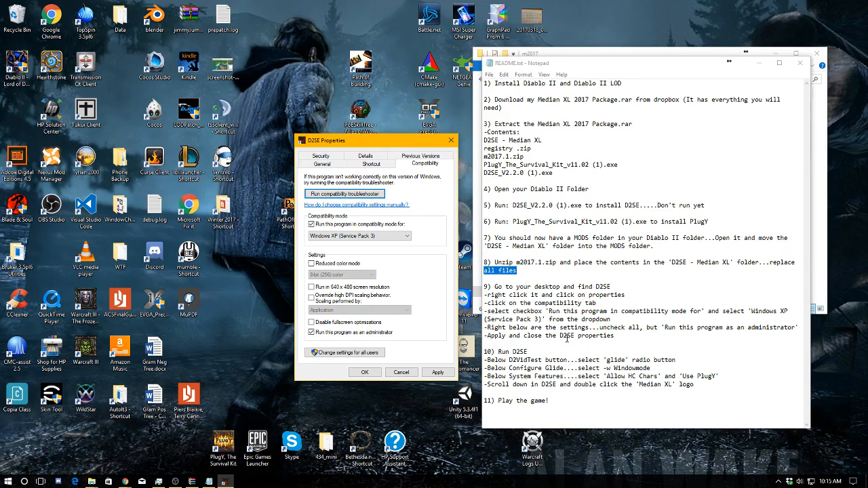
{"action": "left_click", "coordinate": [434, 375]}
{"action": "left_click", "coordinate": [364, 372]}
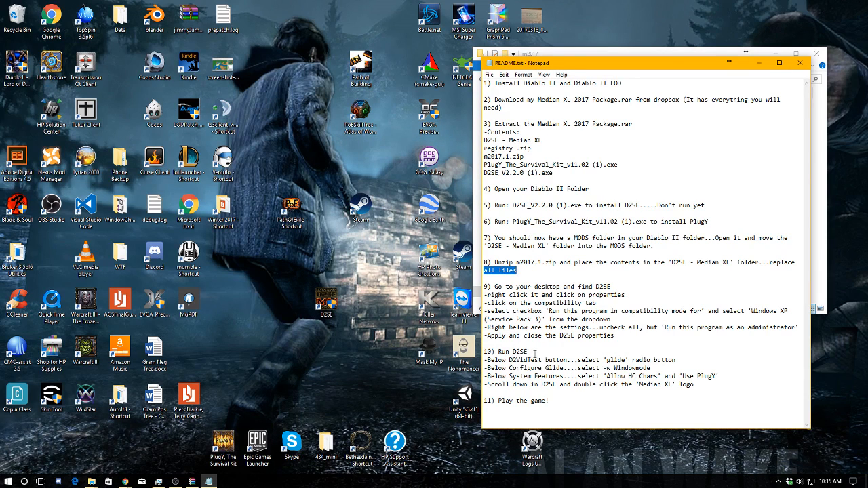
Mark README step 10 and launch D2SE from its desktop shortcut
{"action": "left_click_drag", "start_coordinate": [529, 352], "coordinate": [474, 354]}
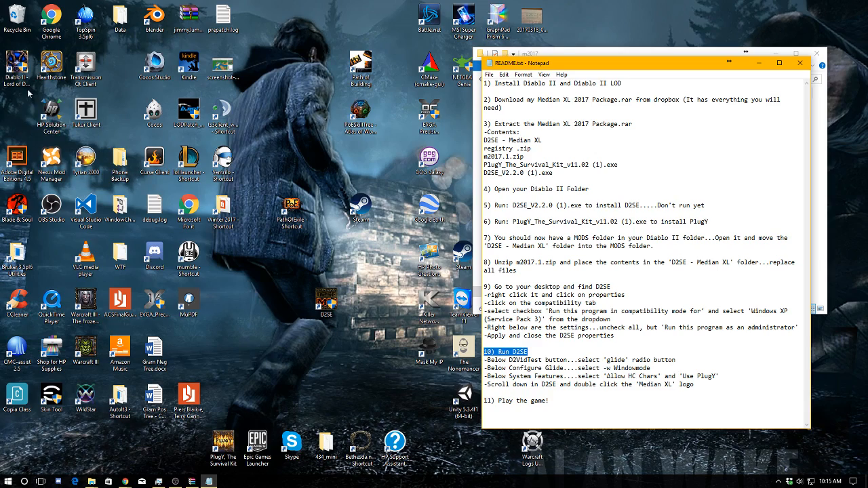
{"action": "double_click", "coordinate": [334, 304]}
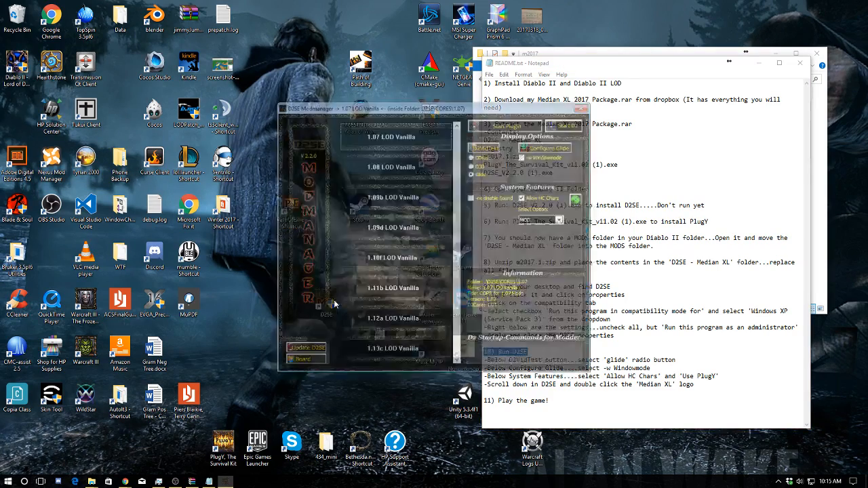
Move the D2SE window clear of the README and select the Median XL mod, checking it against the last line of README step 10
{"action": "left_click_drag", "start_coordinate": [418, 110], "coordinate": [291, 107]}
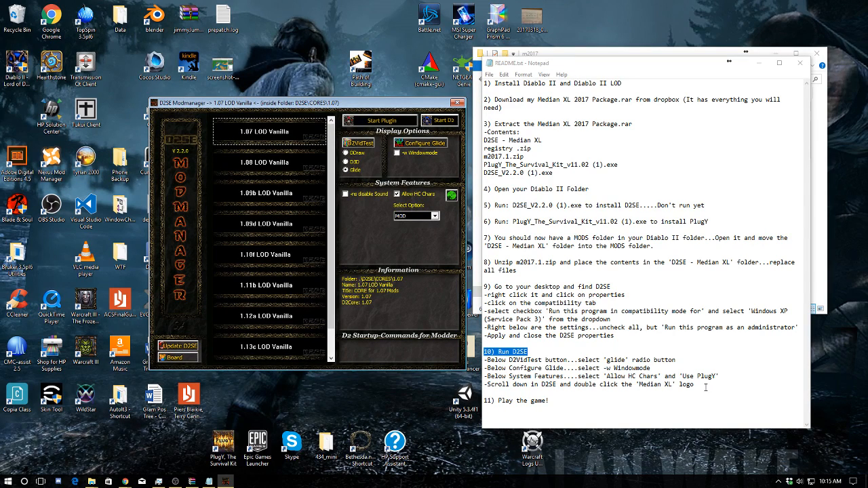
{"action": "scroll", "coordinate": [280, 224], "scroll_direction": "down", "scroll_amount": 1}
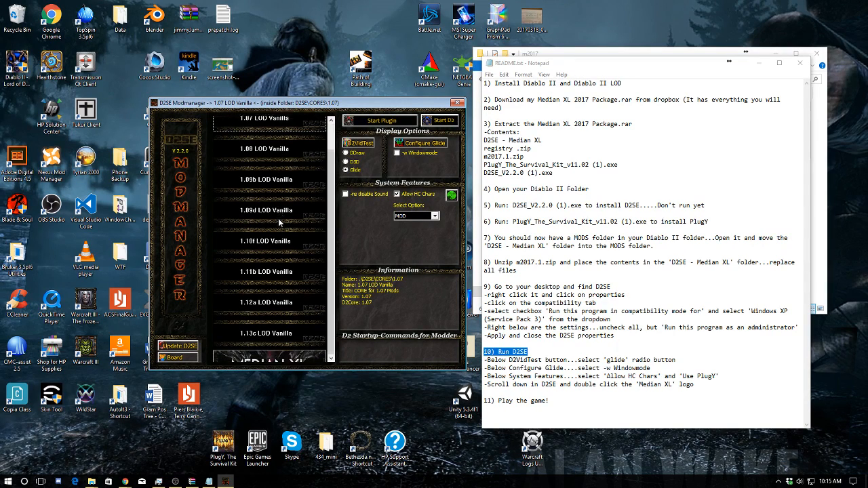
{"action": "double_click", "coordinate": [282, 352]}
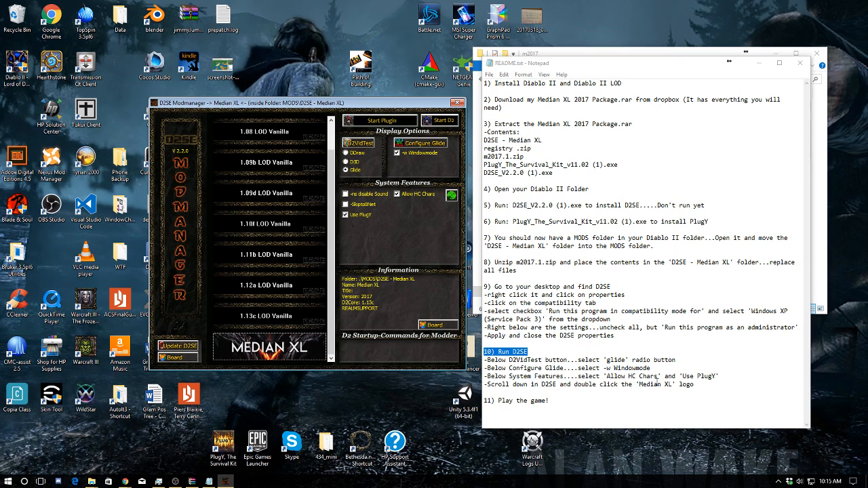
{"action": "left_click_drag", "start_coordinate": [693, 385], "coordinate": [484, 385]}
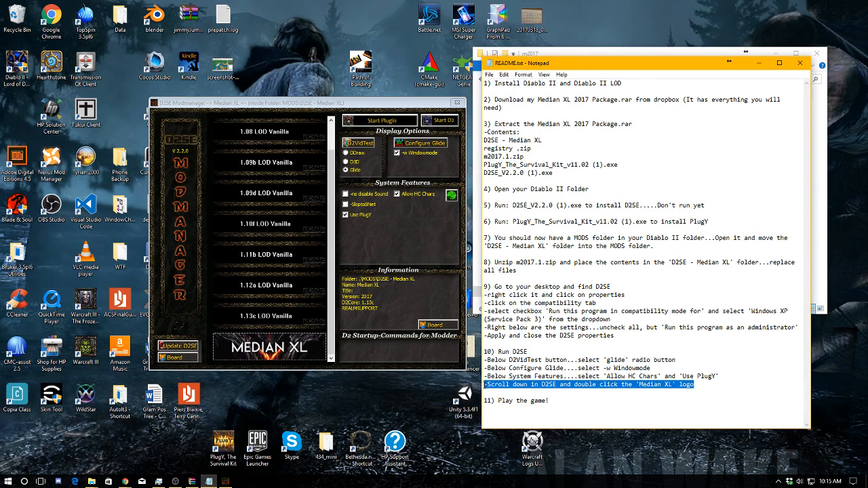
{"action": "left_click", "coordinate": [286, 350]}
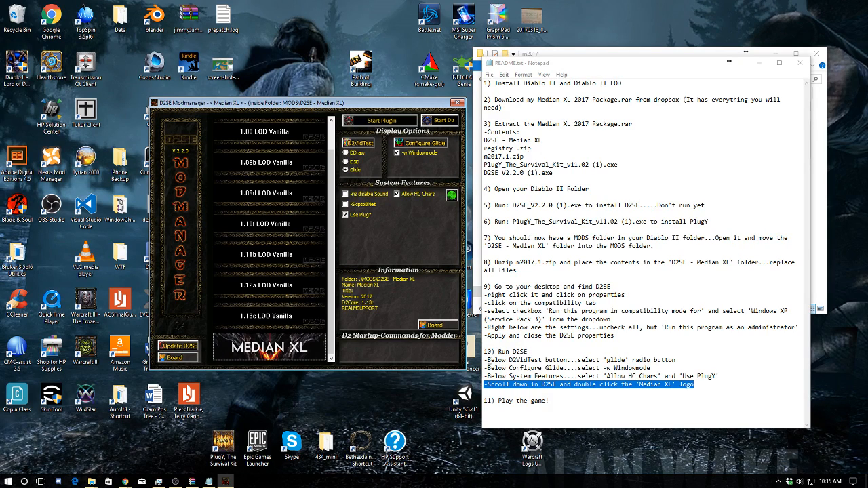
Check README step 10's display instruction and select Glide as the video mode for Median XL
{"action": "left_click_drag", "start_coordinate": [485, 360], "coordinate": [521, 361]}
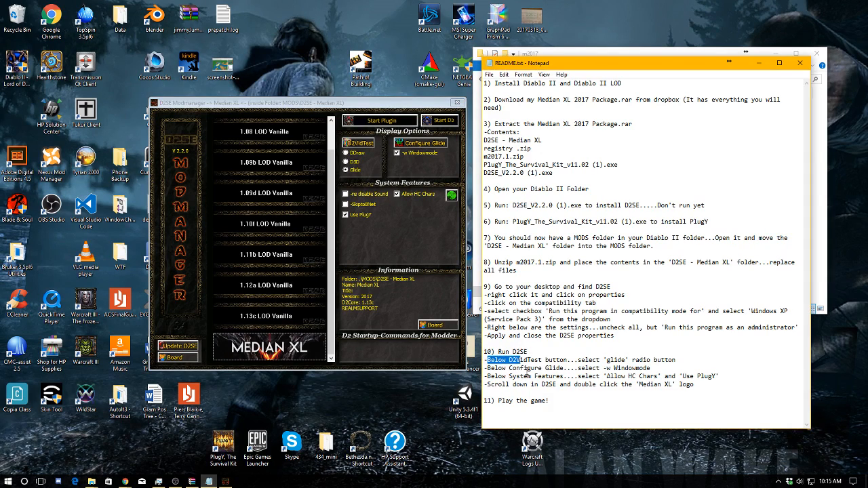
{"action": "left_click", "coordinate": [527, 368]}
{"action": "left_click", "coordinate": [346, 171]}
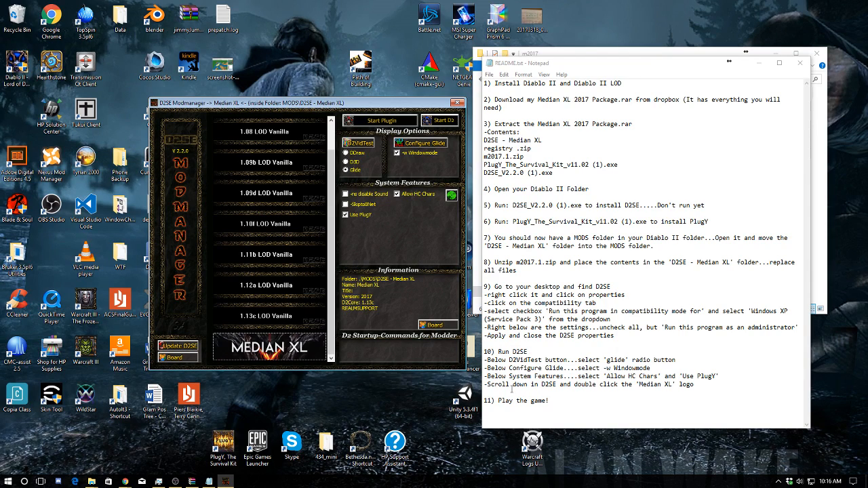
Mark the README line about the Median XL logo and launch Median XL from the end of D2SE's mod list
{"action": "left_click_drag", "start_coordinate": [694, 384], "coordinate": [484, 385]}
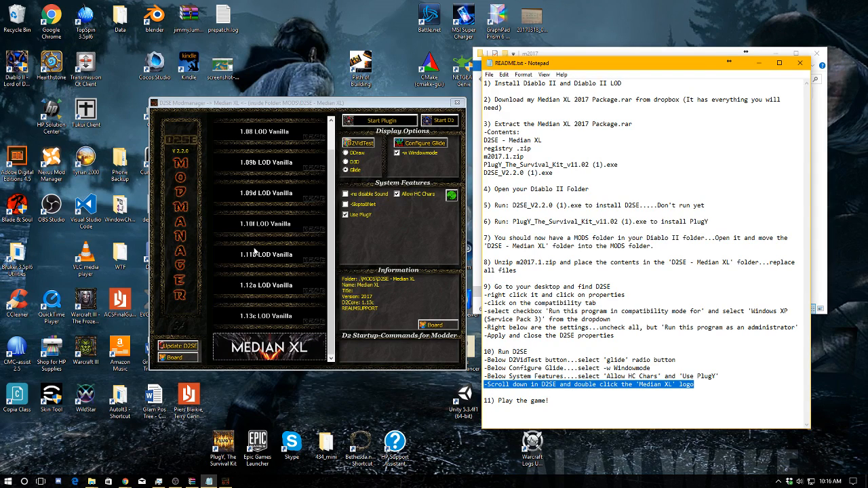
{"action": "scroll", "coordinate": [255, 252], "scroll_direction": "up", "scroll_amount": 2}
{"action": "scroll", "coordinate": [255, 254], "scroll_direction": "up", "scroll_amount": 3}
{"action": "scroll", "coordinate": [255, 253], "scroll_direction": "down", "scroll_amount": 4}
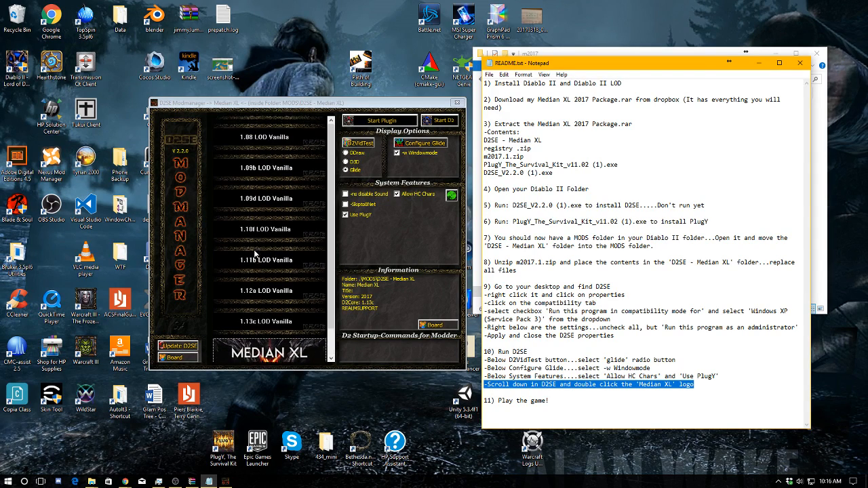
{"action": "scroll", "coordinate": [255, 253], "scroll_direction": "up", "scroll_amount": 3}
{"action": "scroll", "coordinate": [255, 254], "scroll_direction": "down", "scroll_amount": 3}
{"action": "scroll", "coordinate": [255, 254], "scroll_direction": "up", "scroll_amount": 3}
{"action": "scroll", "coordinate": [255, 253], "scroll_direction": "up", "scroll_amount": 2}
{"action": "scroll", "coordinate": [255, 254], "scroll_direction": "down", "scroll_amount": 4}
{"action": "scroll", "coordinate": [255, 254], "scroll_direction": "up", "scroll_amount": 4}
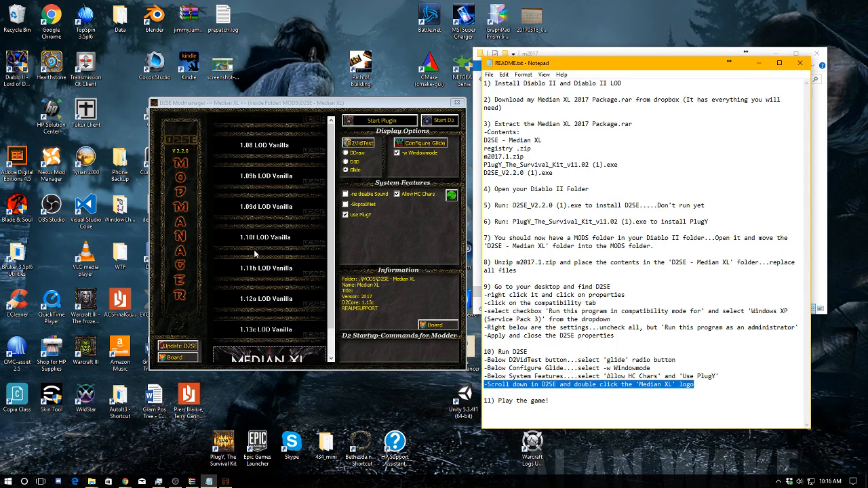
{"action": "scroll", "coordinate": [255, 254], "scroll_direction": "down", "scroll_amount": 4}
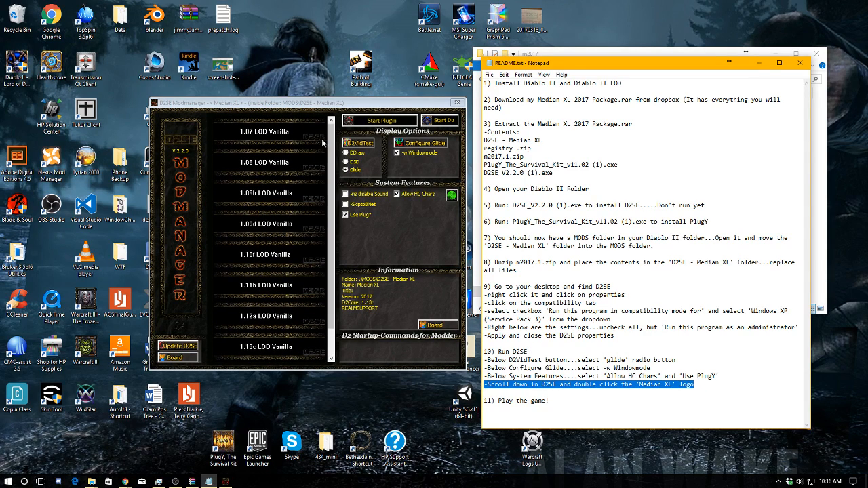
{"action": "left_click", "coordinate": [331, 202]}
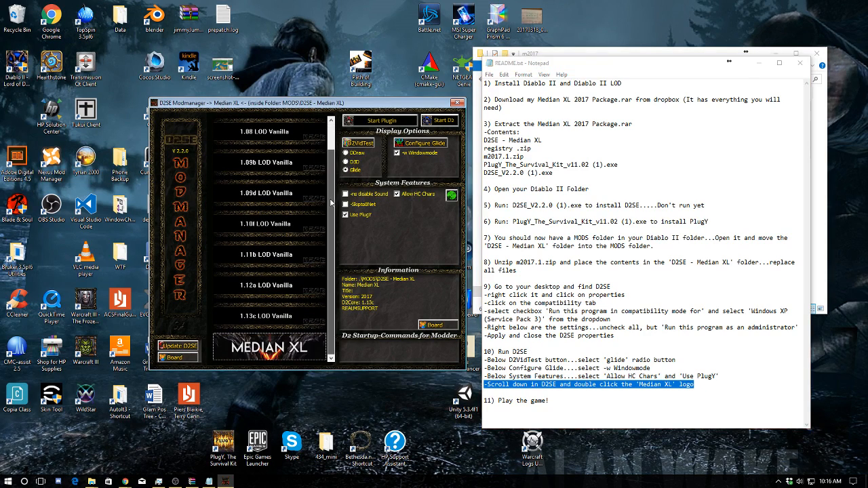
{"action": "double_click", "coordinate": [281, 351]}
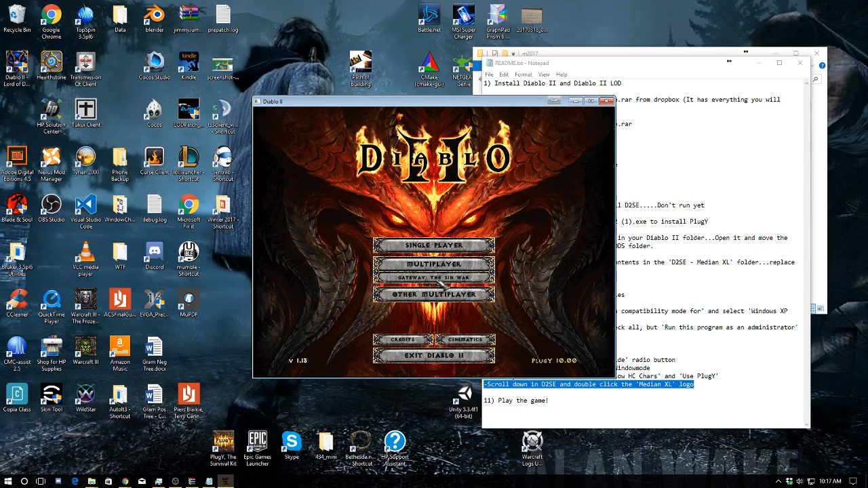
Open the Battle.net gateway selection in Diablo II and accept The Sin War as the gateway
{"action": "left_click", "coordinate": [427, 278]}
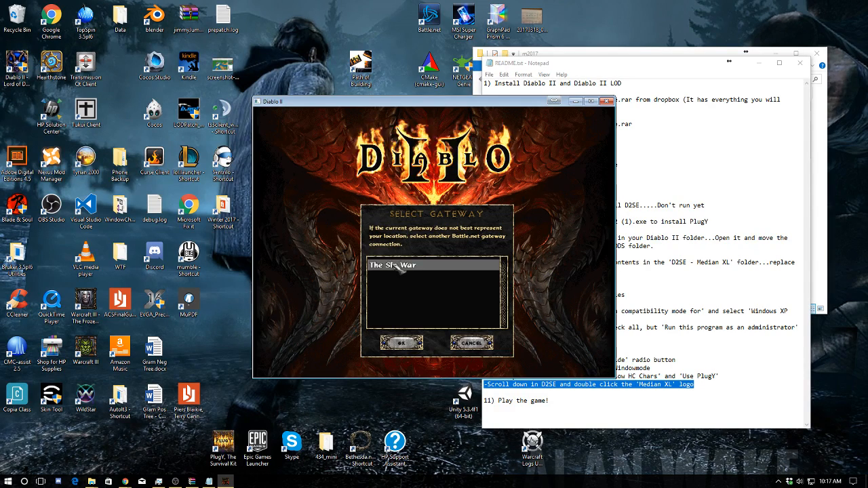
{"action": "left_click", "coordinate": [401, 343]}
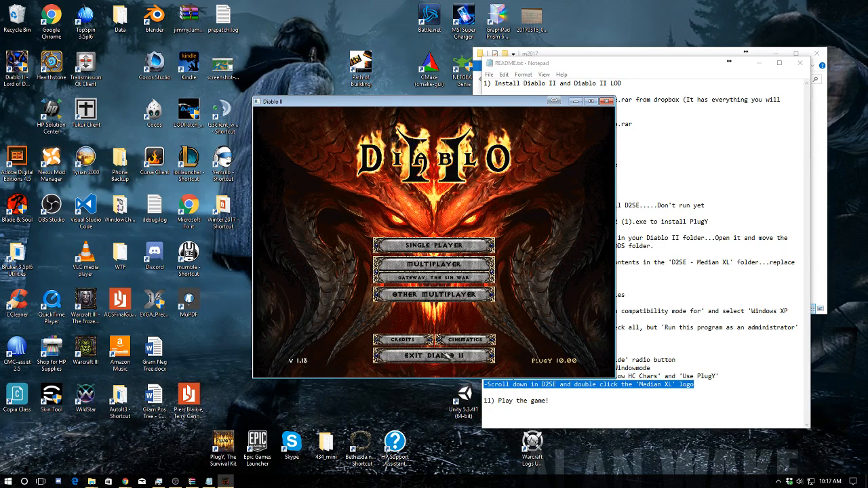